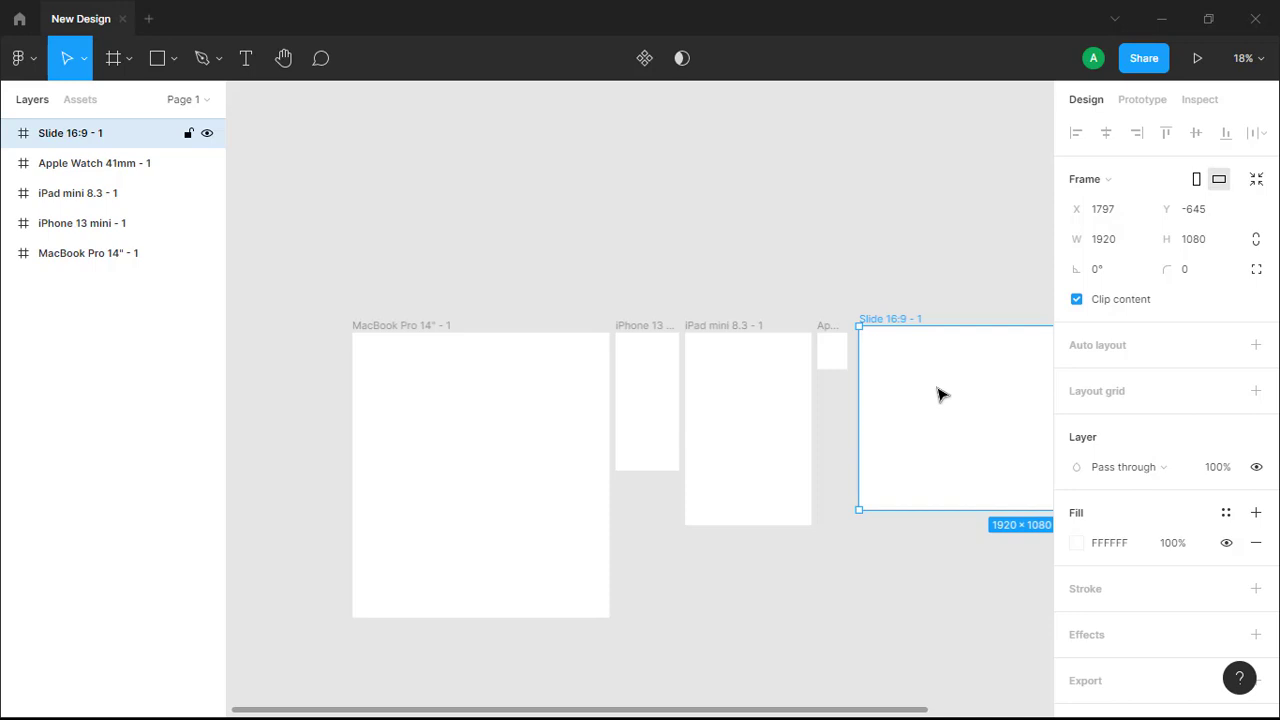
# Delete the Slide 16:9, Apple Watch, iPad mini and iPhone 13 mini frames, keeping only the MacBook Pro 14" frame
pyautogui.press('Delete')
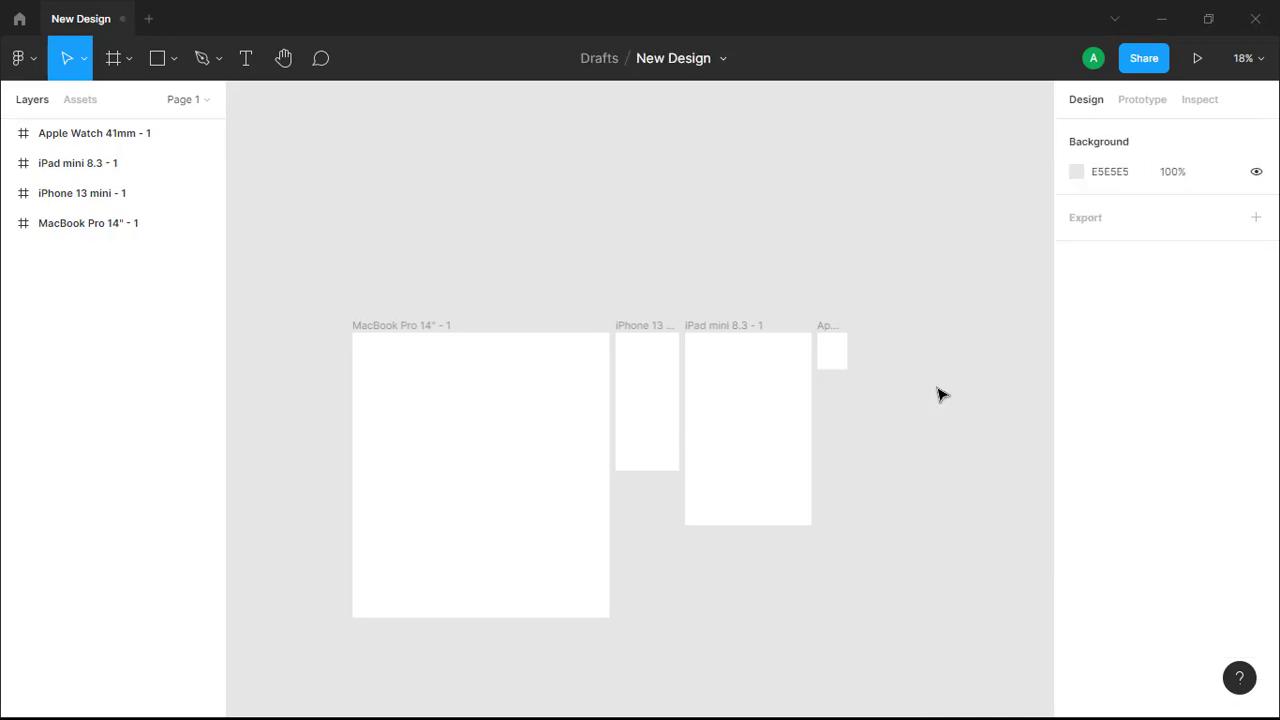
pyautogui.click(845, 356)
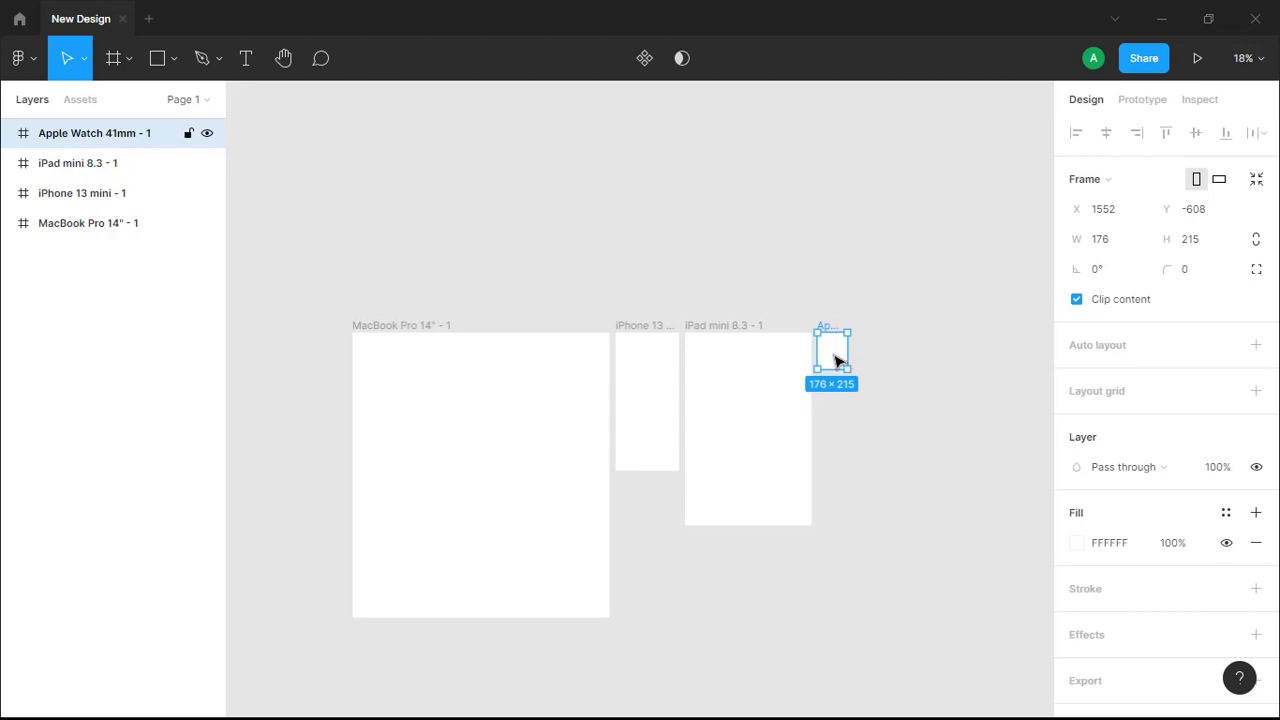
pyautogui.press('Delete')
pyautogui.click(773, 376)
pyautogui.press('Delete')
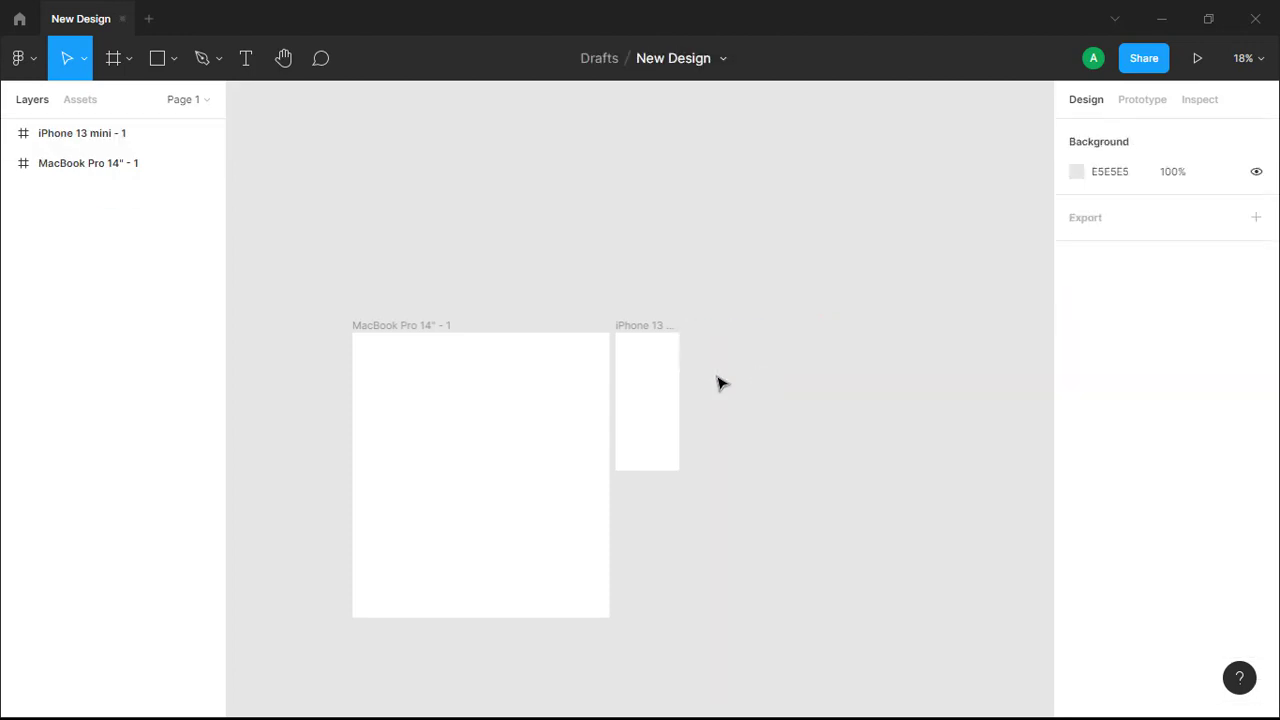
pyautogui.click(655, 378)
pyautogui.press('Delete')
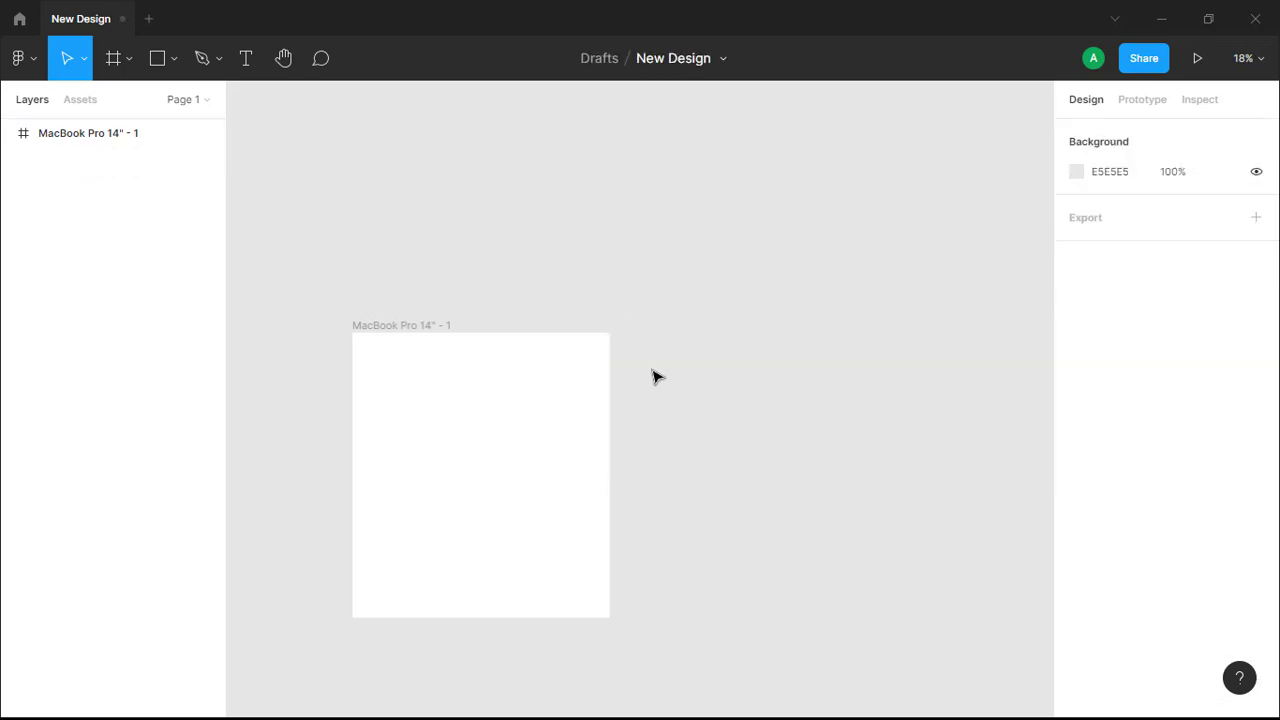
# Shorten the MacBook Pro 14" frame to 1512 × 1187
pyautogui.click(537, 423)
pyautogui.moveTo(507, 613); pyautogui.dragTo(520, 534)
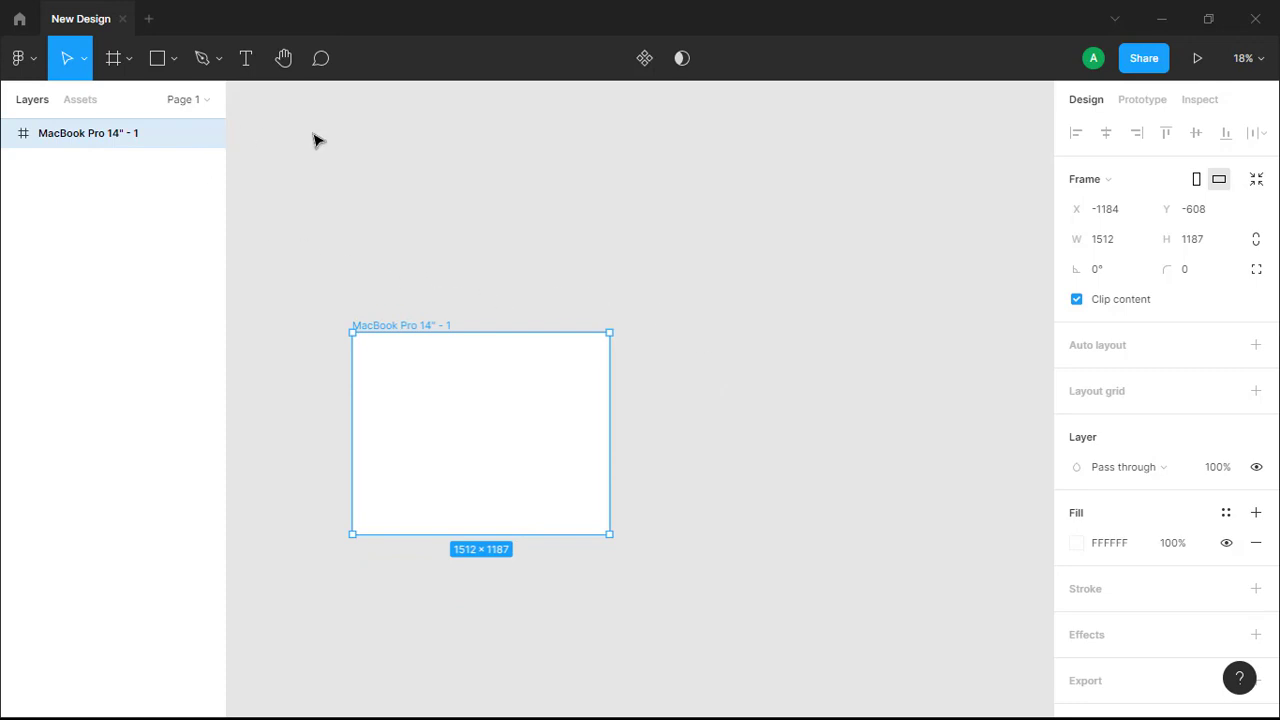
# Draw a rectangle about 908 × 240 near the top of the frame and move it to about X 269, Y 59
pyautogui.click(157, 62)
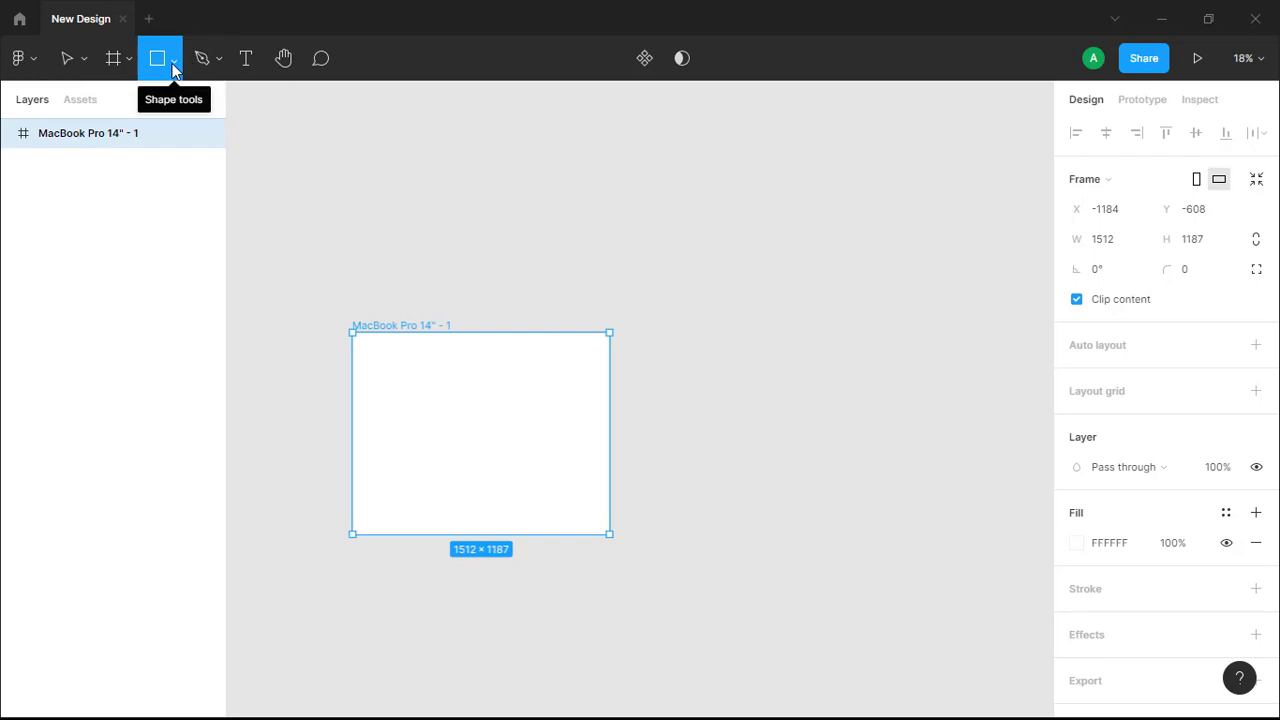
pyautogui.click(173, 64)
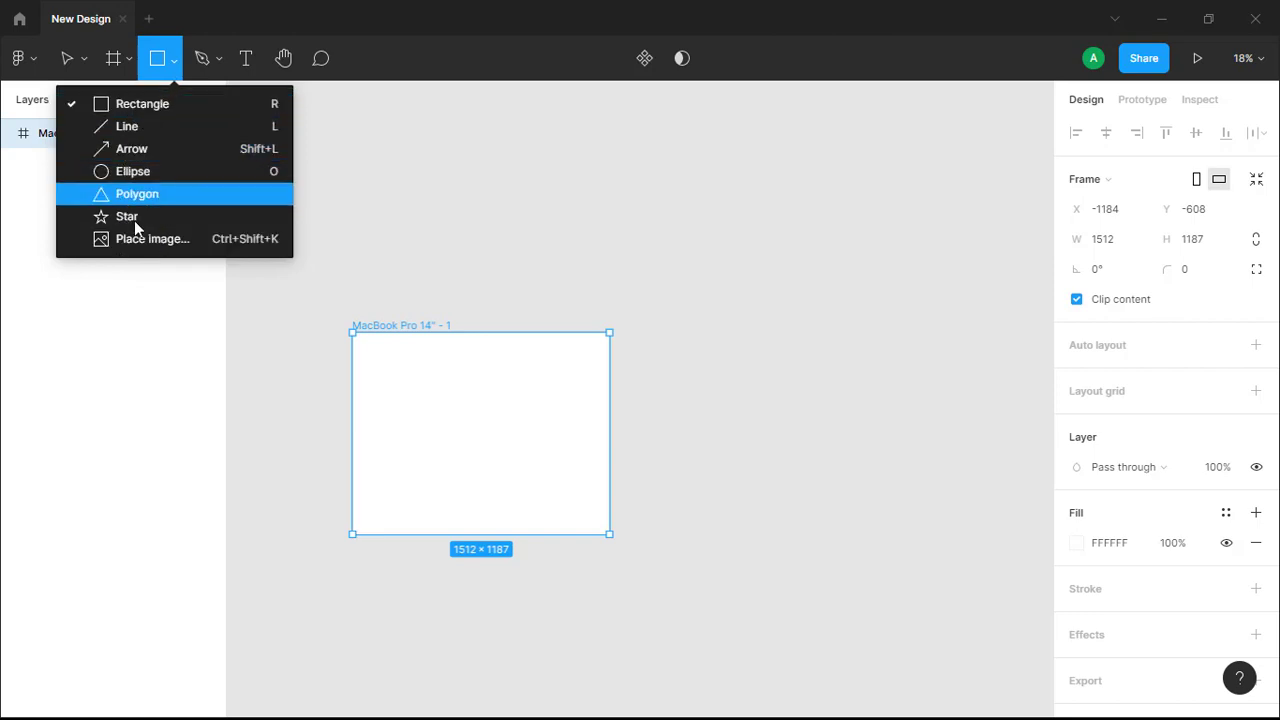
pyautogui.click(144, 107)
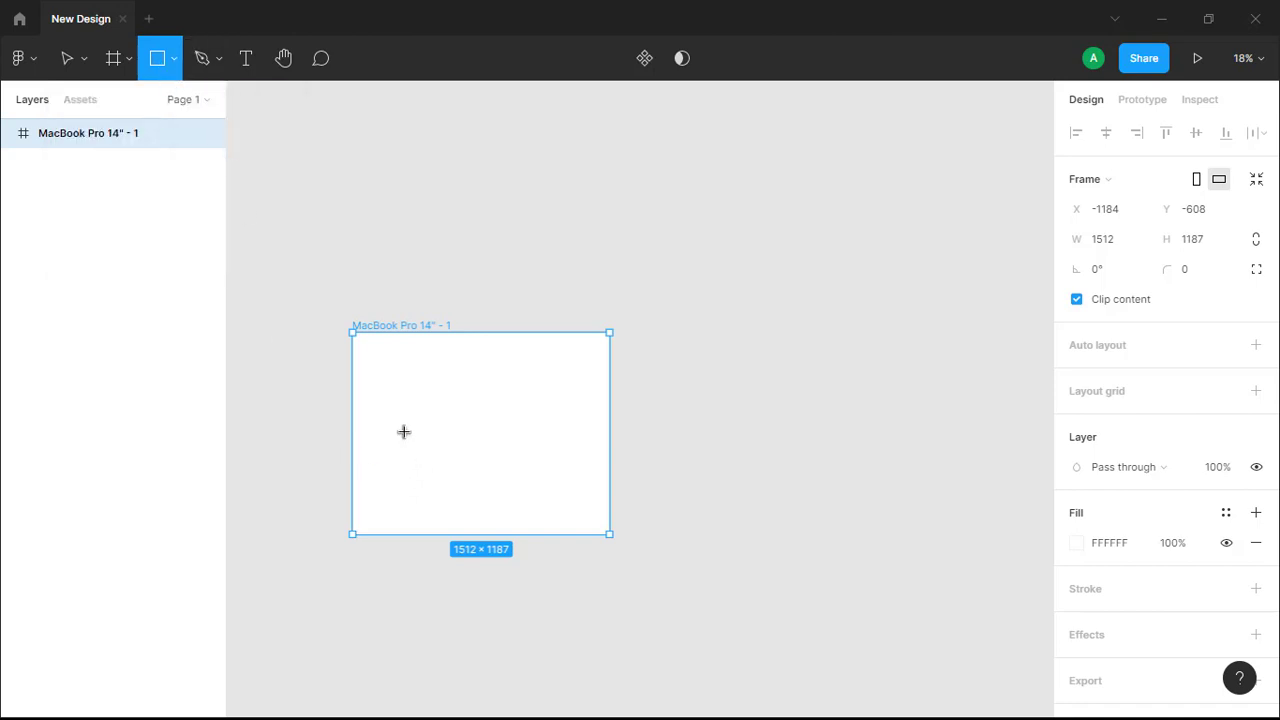
pyautogui.scroll(3, 403, 430)
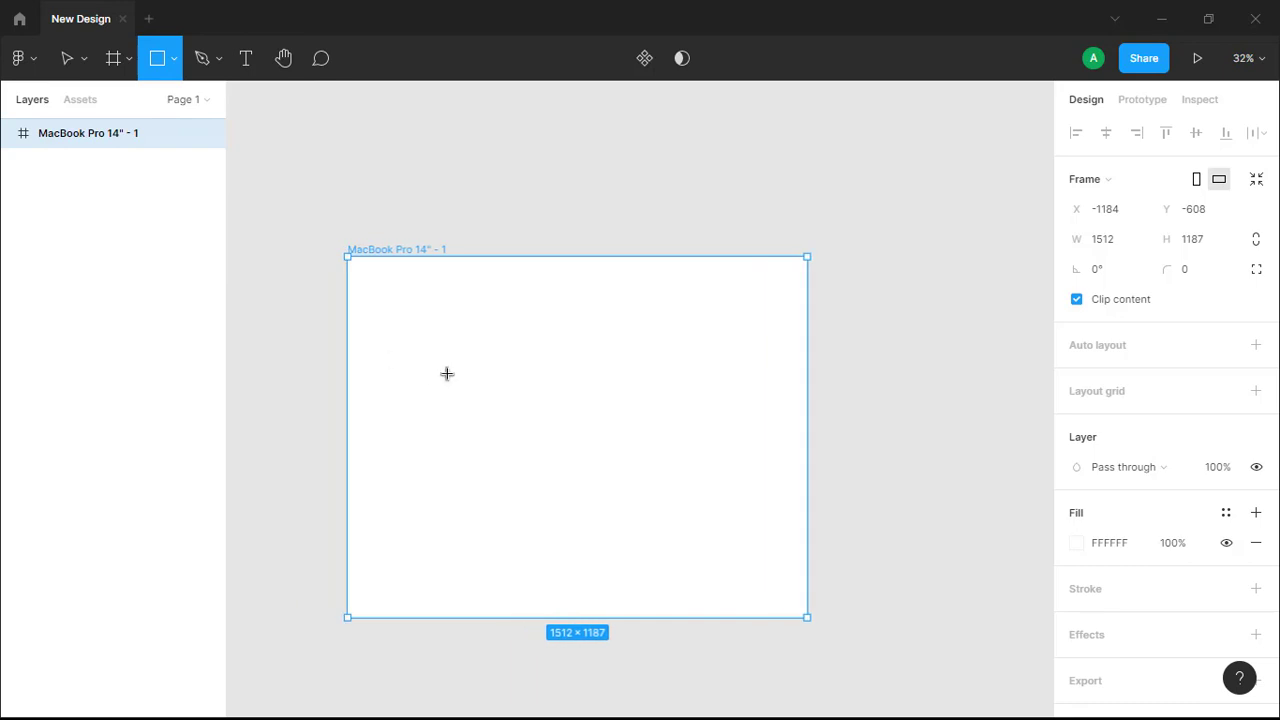
pyautogui.scroll(2, 446, 371)
pyautogui.scroll(3, 443, 369)
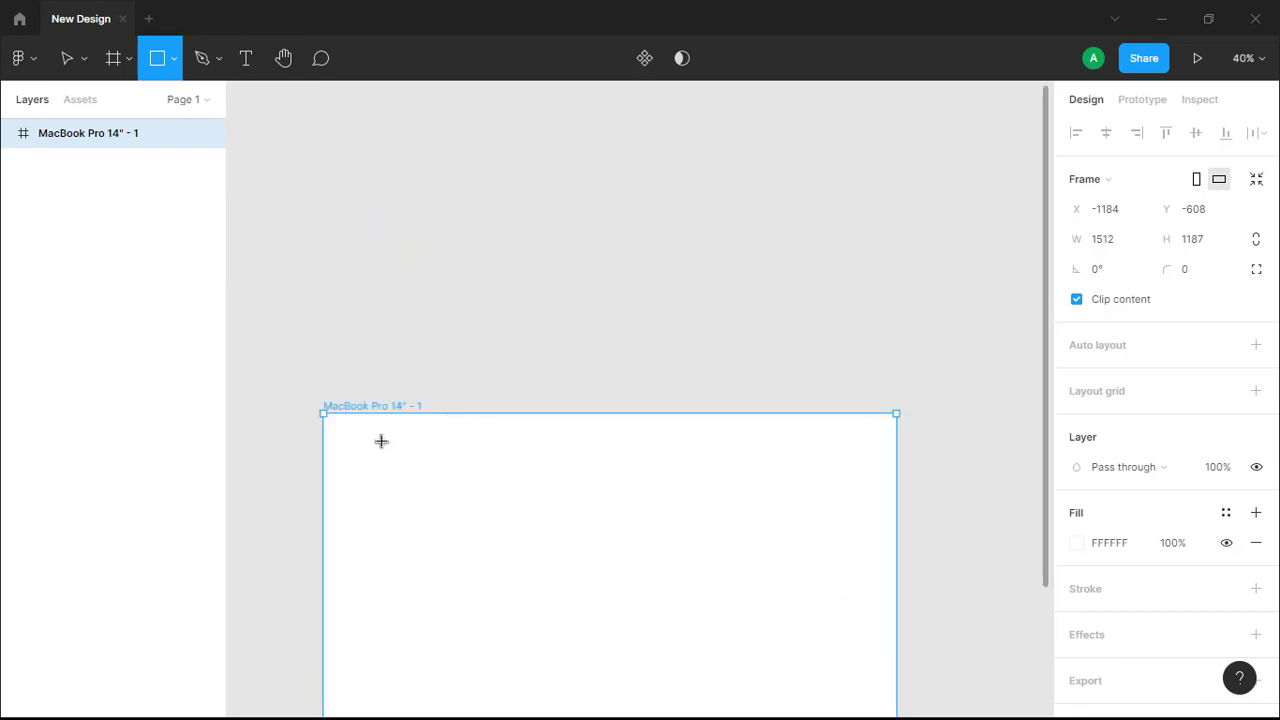
pyautogui.scroll(-1, 385, 442)
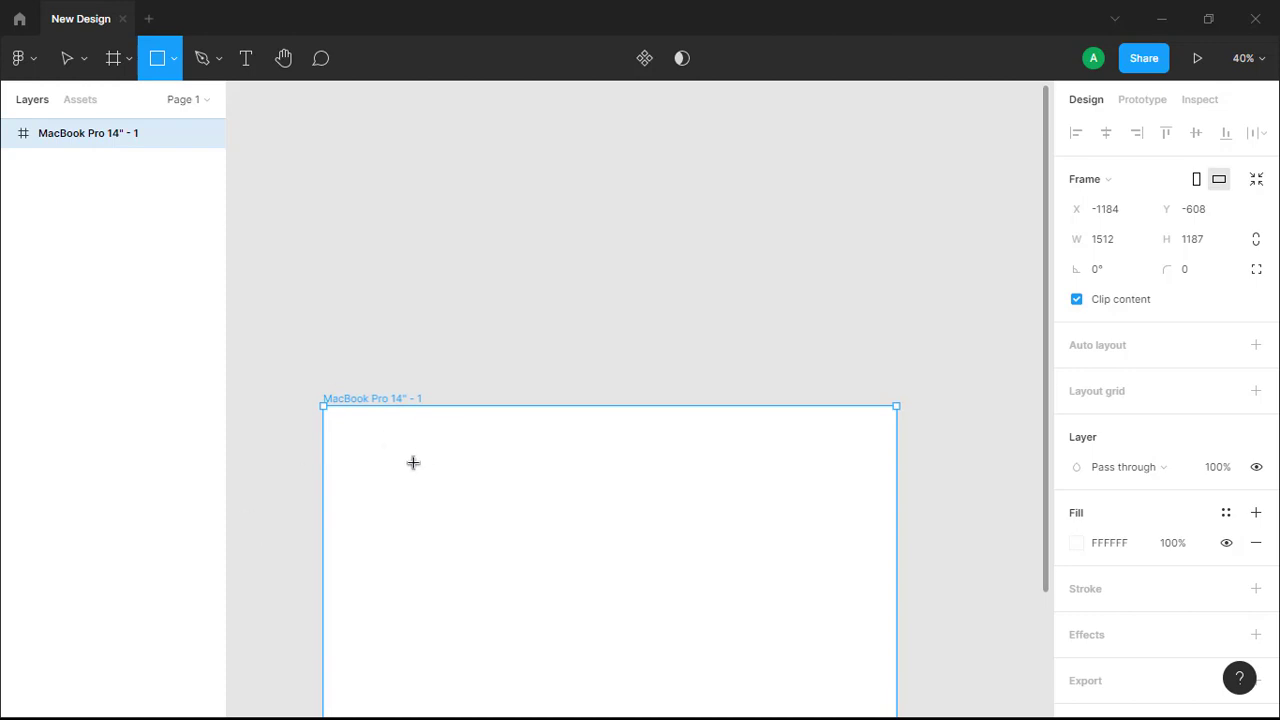
pyautogui.moveTo(398, 454)
pyautogui.mouseDown()
pyautogui.moveTo(440, 491)
pyautogui.moveTo(660, 566)
pyautogui.moveTo(566, 541)
pyautogui.moveTo(589, 574)
pyautogui.moveTo(697, 563)
pyautogui.moveTo(734, 534)
pyautogui.moveTo(743, 547)
pyautogui.mouseUp()
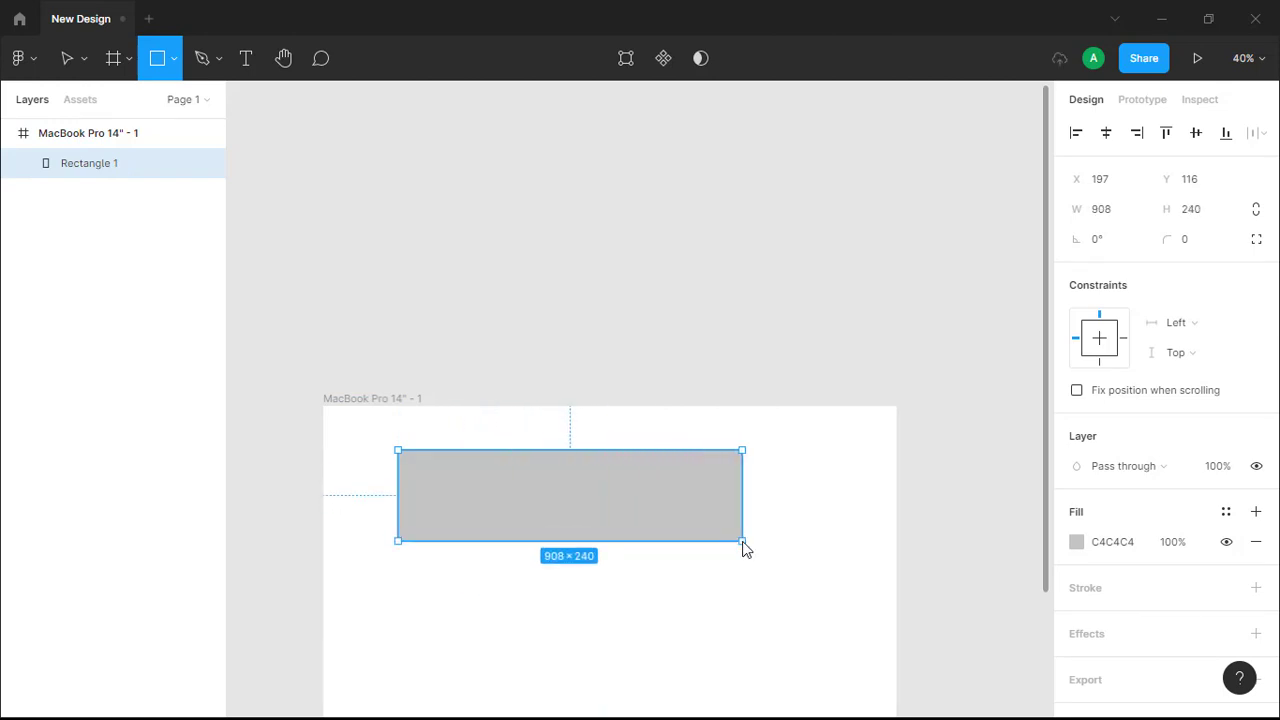
pyautogui.moveTo(554, 497); pyautogui.dragTo(582, 485)
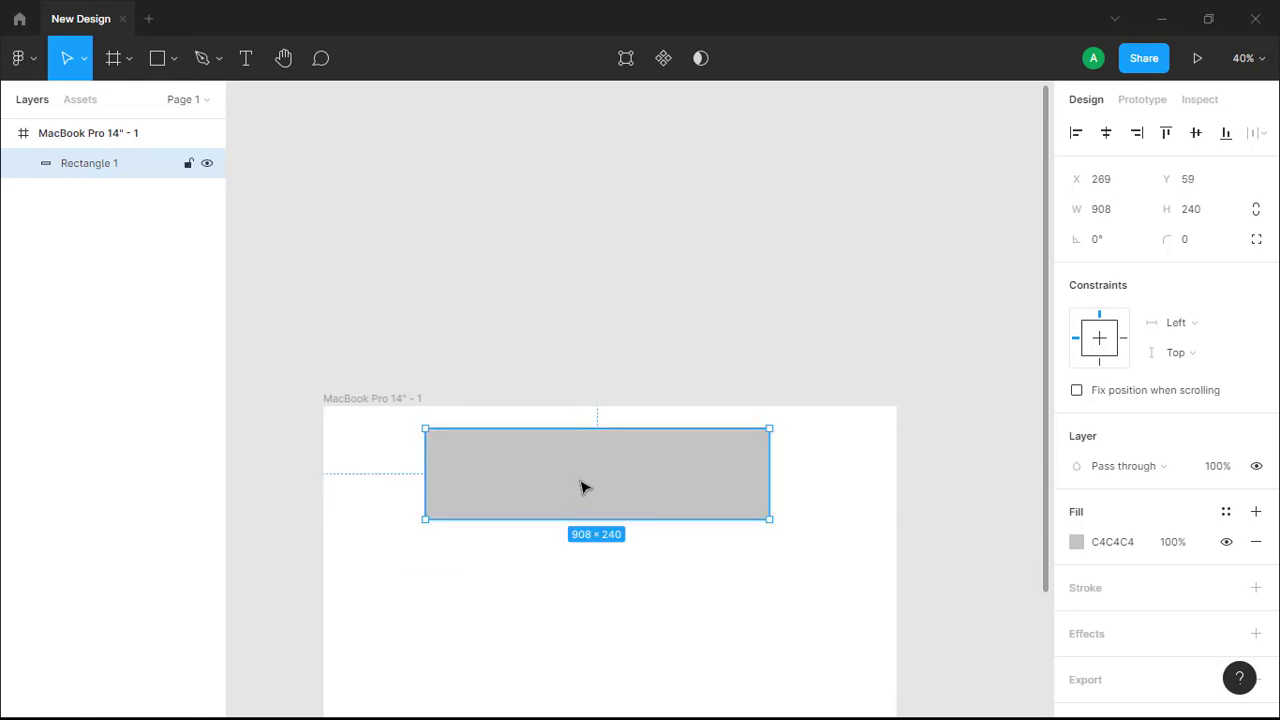
# Draw a 324 × 324 square below the banner and align it with the banner's left edge at X 269, Y 329
pyautogui.scroll(-2, 580, 488)
pyautogui.scroll(-2, 582, 488)
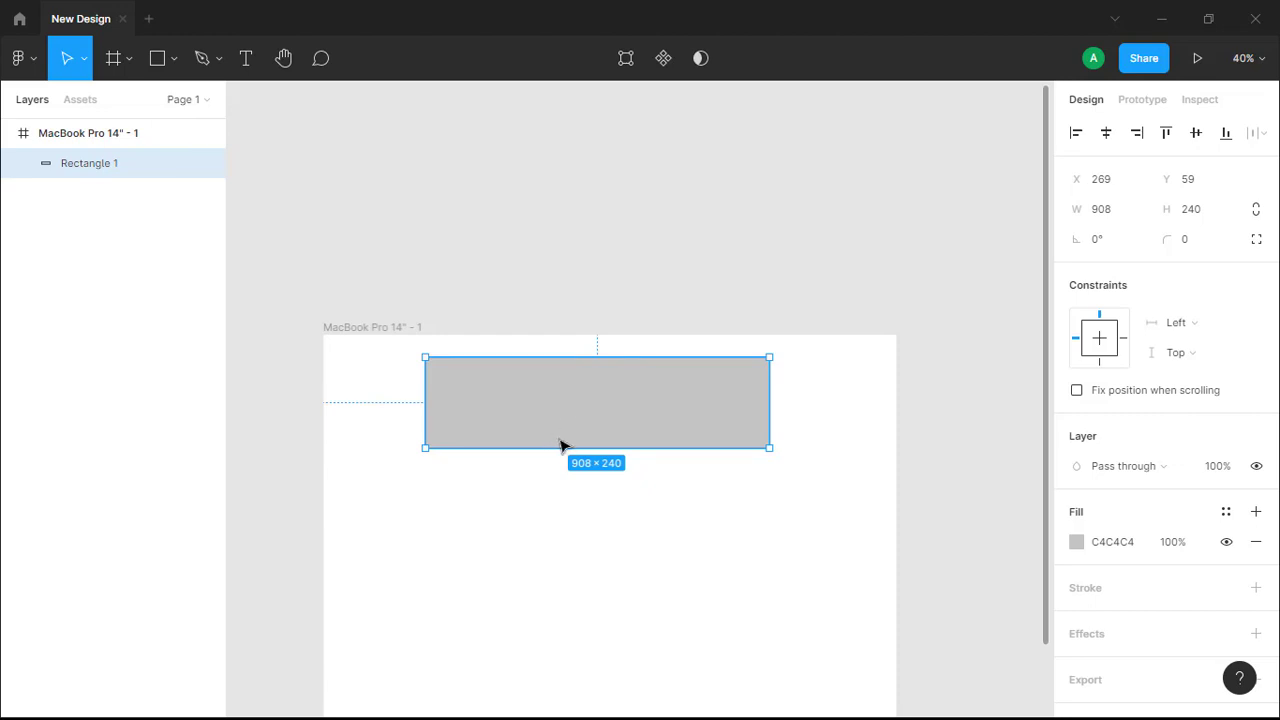
pyautogui.scroll(-1, 517, 457)
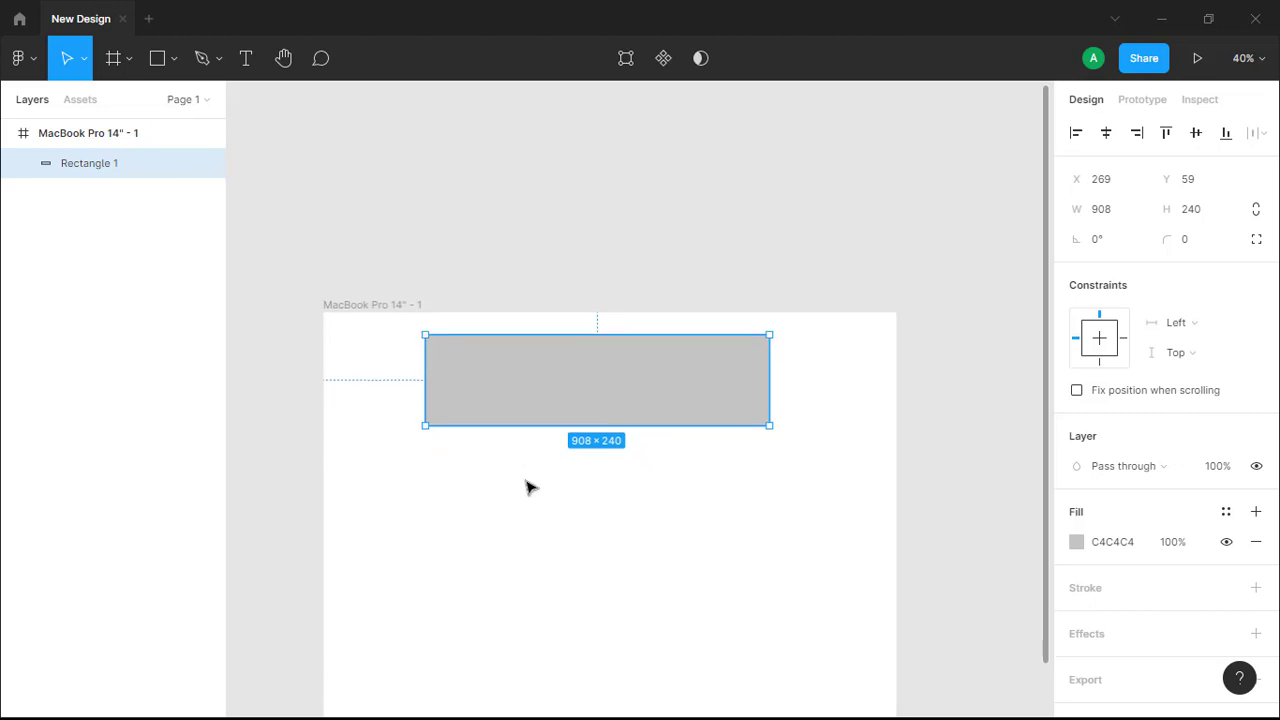
pyautogui.click(160, 64)
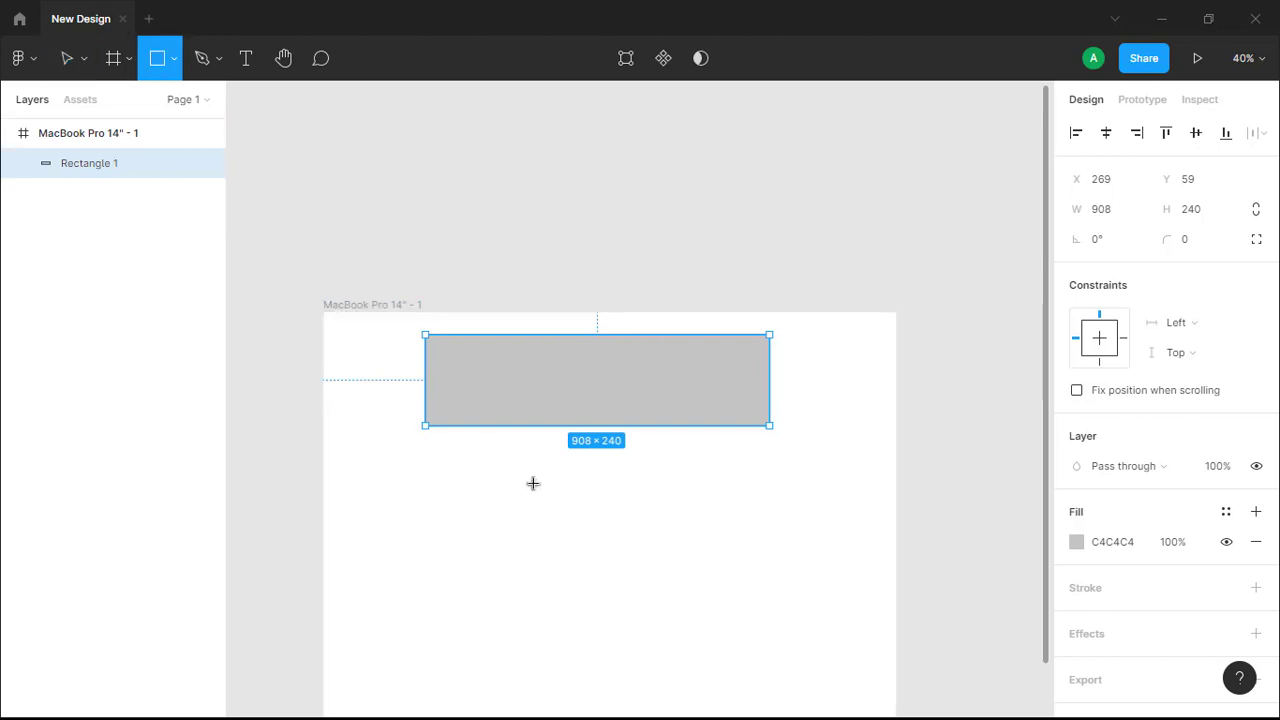
pyautogui.moveTo(532, 479)
pyautogui.mouseDown()
pyautogui.moveTo(595, 574)
pyautogui.moveTo(658, 596)
pyautogui.moveTo(563, 531)
pyautogui.moveTo(655, 597)
pyautogui.moveTo(583, 547)
pyautogui.moveTo(634, 508)
pyautogui.moveTo(714, 569)
pyautogui.moveTo(700, 603)
pyautogui.moveTo(683, 568)
pyautogui.moveTo(700, 623)
pyautogui.moveTo(606, 556)
pyautogui.moveTo(670, 622)
pyautogui.moveTo(609, 543)
pyautogui.moveTo(594, 534)
pyautogui.moveTo(680, 624)
pyautogui.moveTo(577, 527)
pyautogui.moveTo(660, 625)
pyautogui.moveTo(587, 533)
pyautogui.moveTo(665, 609)
pyautogui.mouseUp()
pyautogui.moveTo(594, 544)
pyautogui.mouseDown()
pyautogui.moveTo(560, 502)
pyautogui.moveTo(630, 608)
pyautogui.mouseUp()
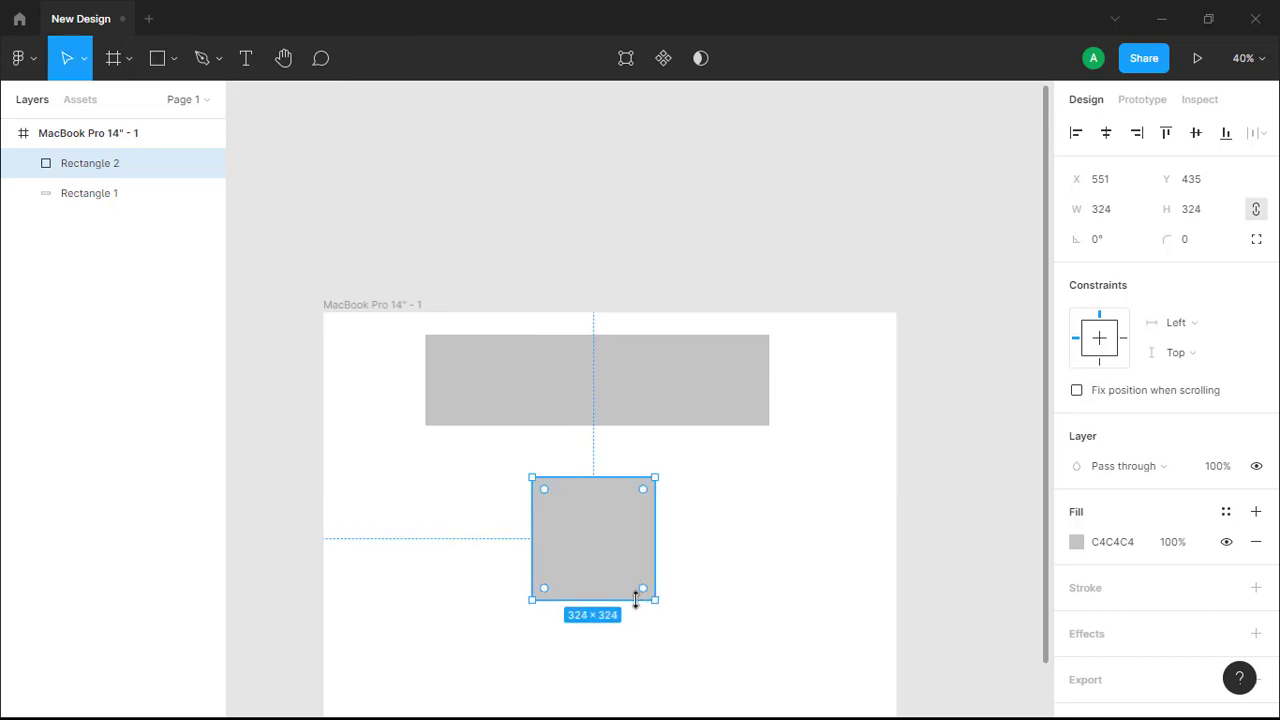
pyautogui.moveTo(594, 543); pyautogui.dragTo(491, 509)
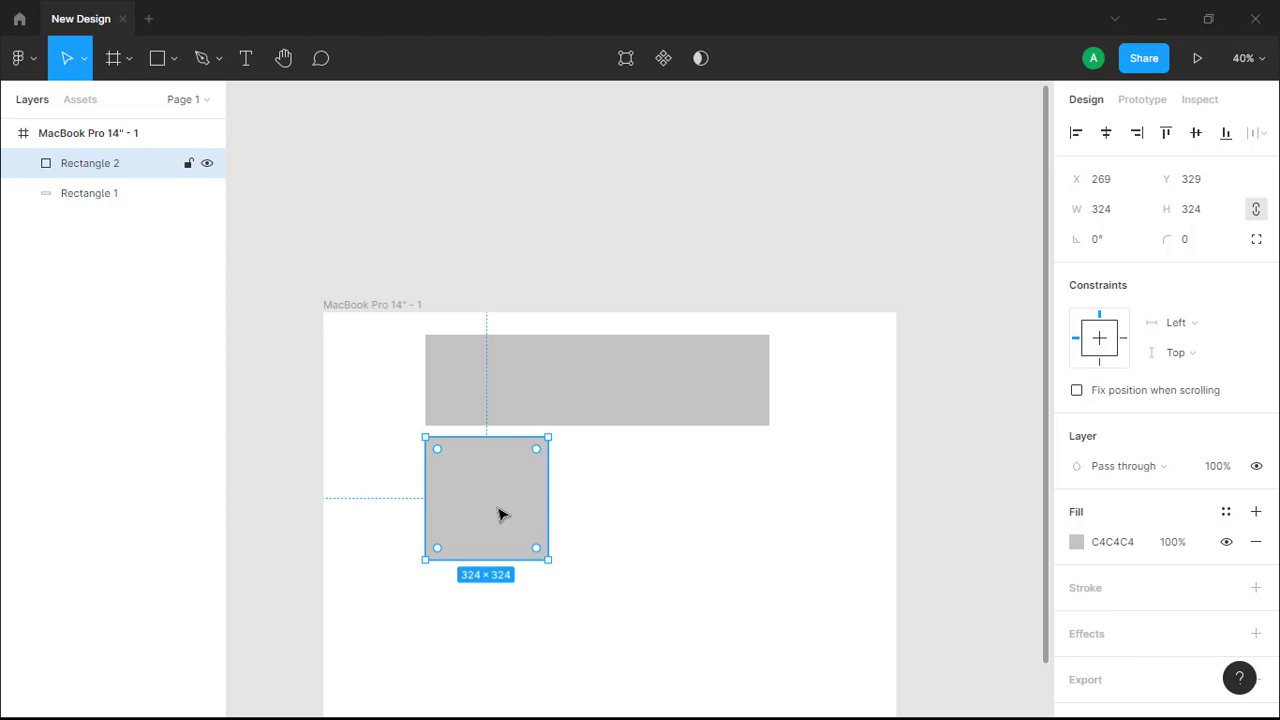
# Duplicate the square twice to form a row of three evenly spaced squares beside it
pyautogui.hotkey('ctrl', 'd')
pyautogui.moveTo(474, 498); pyautogui.dragTo(607, 497)
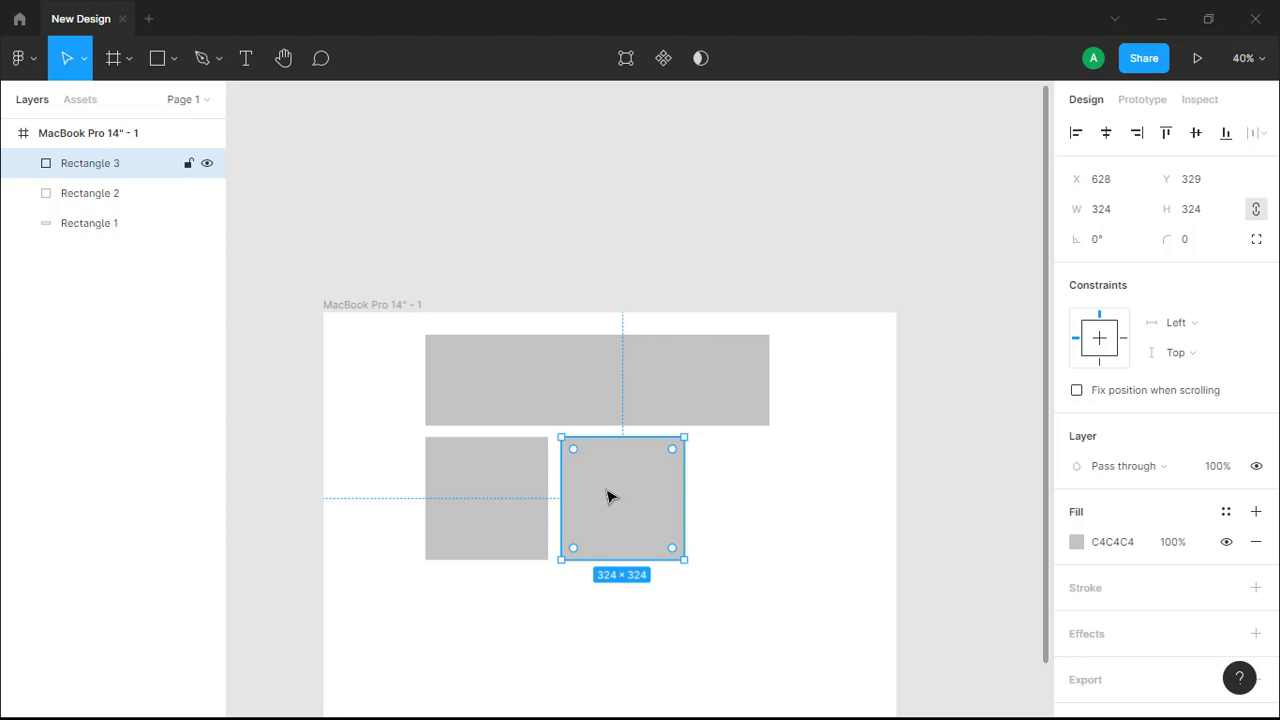
pyautogui.hotkey('ctrl', 'd')
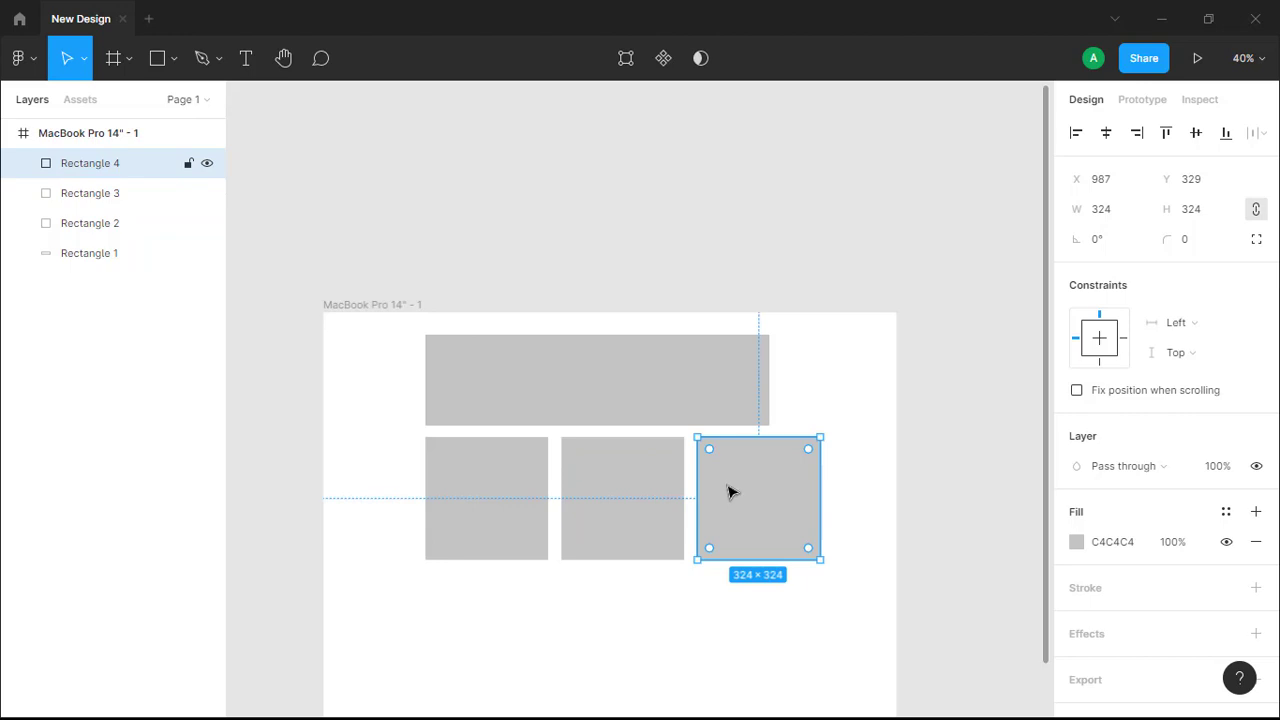
# Widen the banner rectangle to 1042 so it spans the row of three squares
pyautogui.click(693, 368)
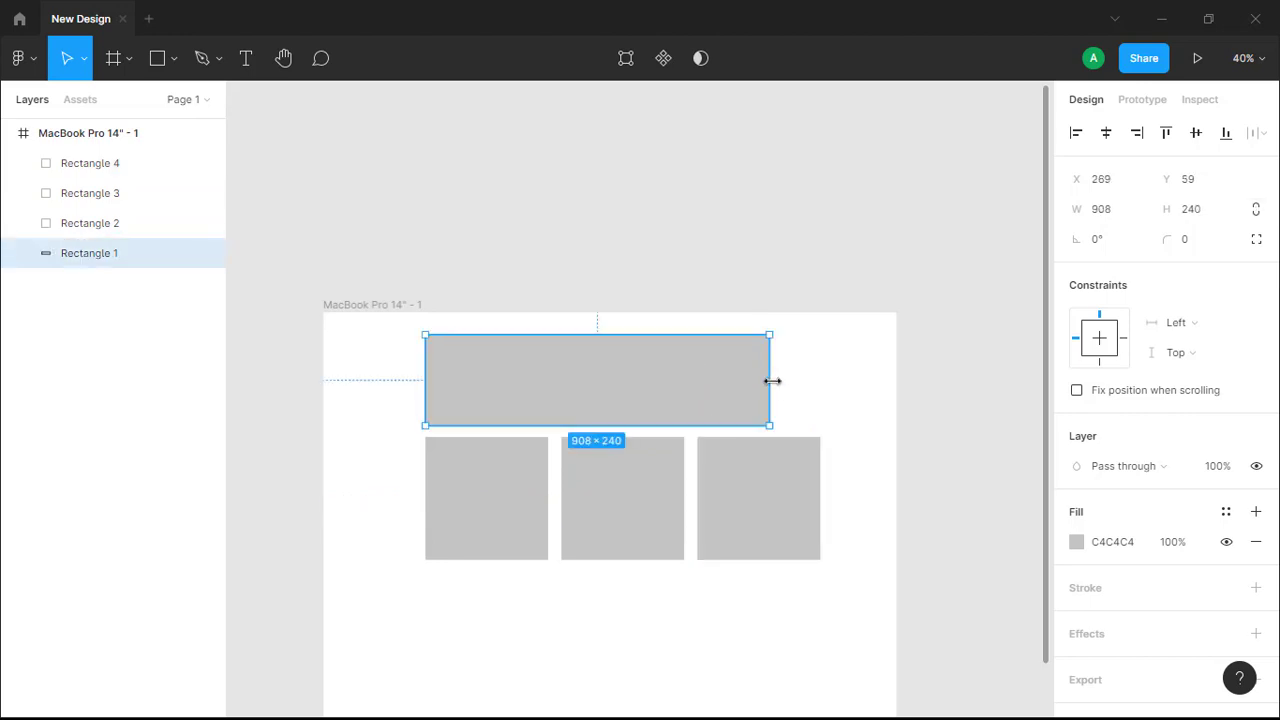
pyautogui.moveTo(772, 381); pyautogui.dragTo(819, 375)
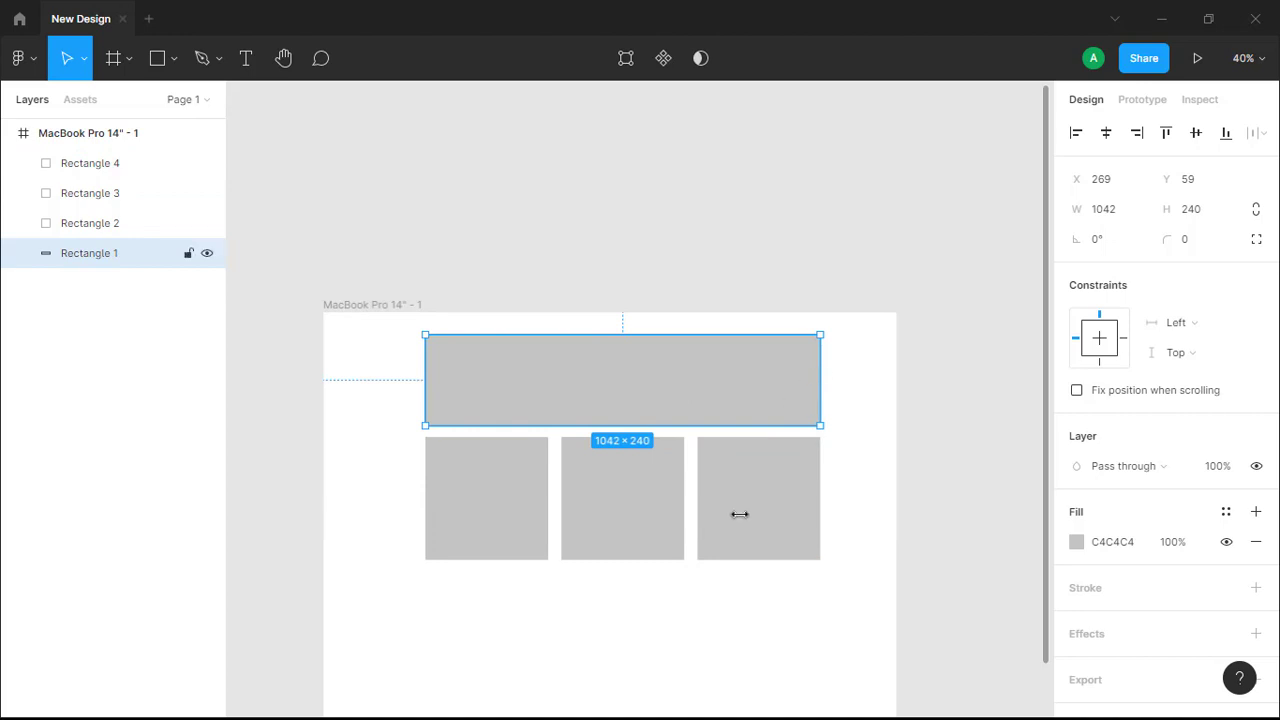
pyautogui.click(593, 663)
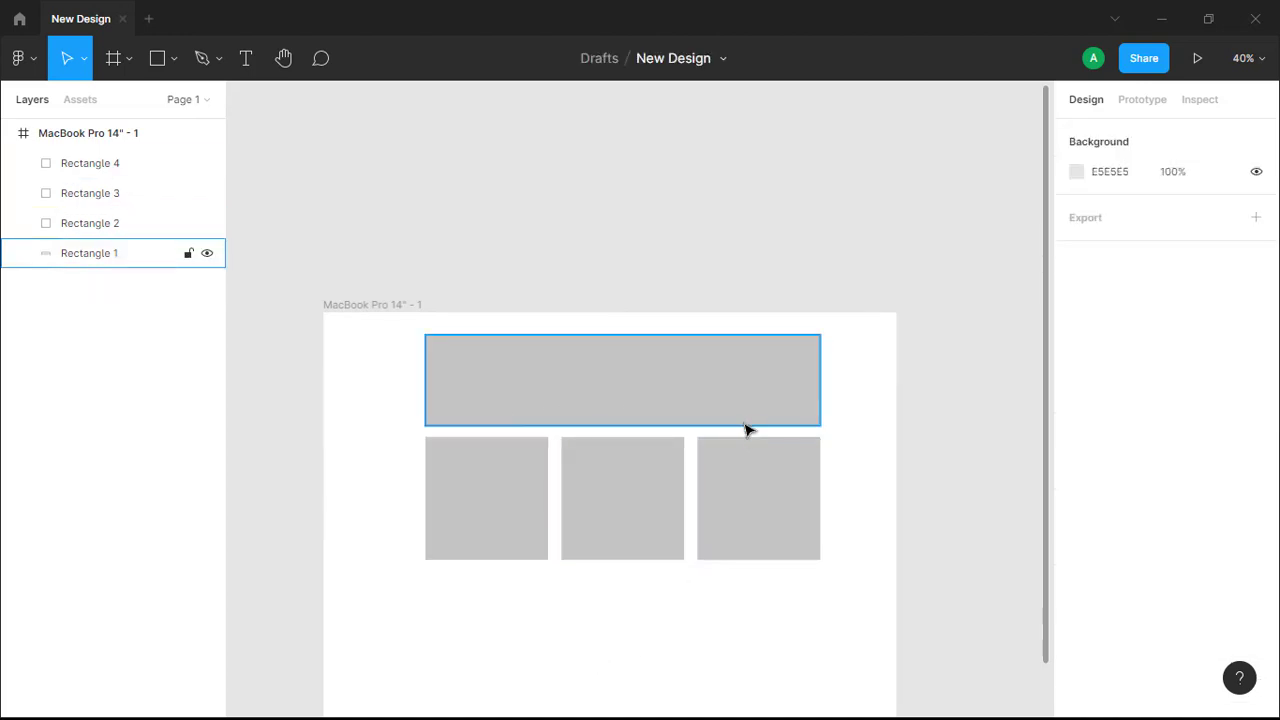
# Select the banner and the three squares together on the canvas, then deselect them
pyautogui.click(575, 378)
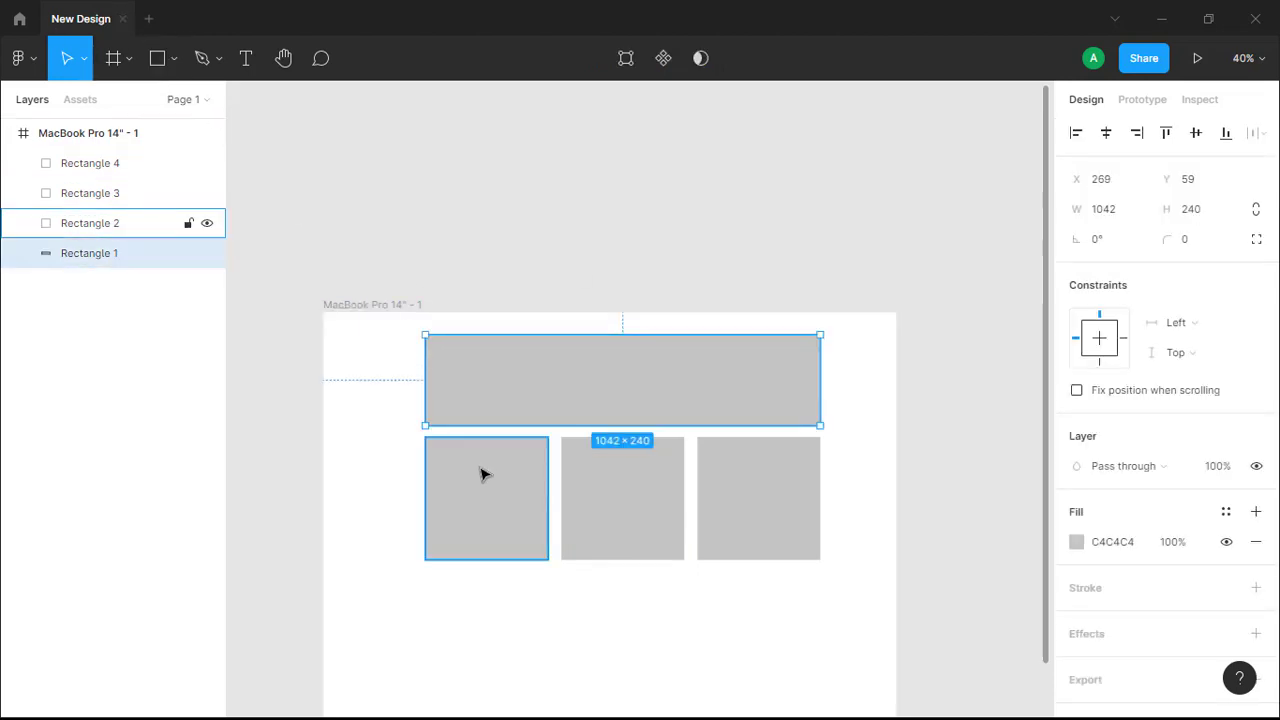
pyautogui.keyDown('shift'); pyautogui.click(486, 471); pyautogui.keyUp('shift')
pyautogui.keyDown('shift'); pyautogui.click(620, 506); pyautogui.keyUp('shift')
pyautogui.keyDown('shift'); pyautogui.click(737, 517); pyautogui.keyUp('shift')
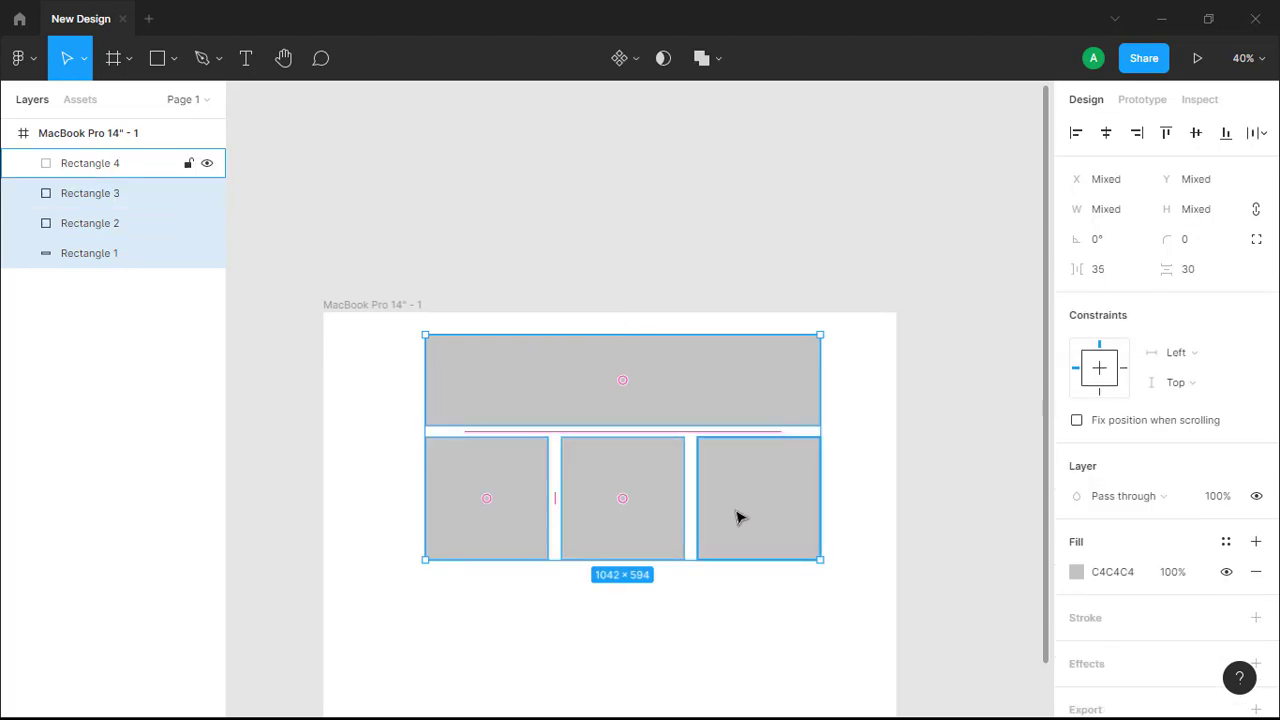
pyautogui.click(608, 598)
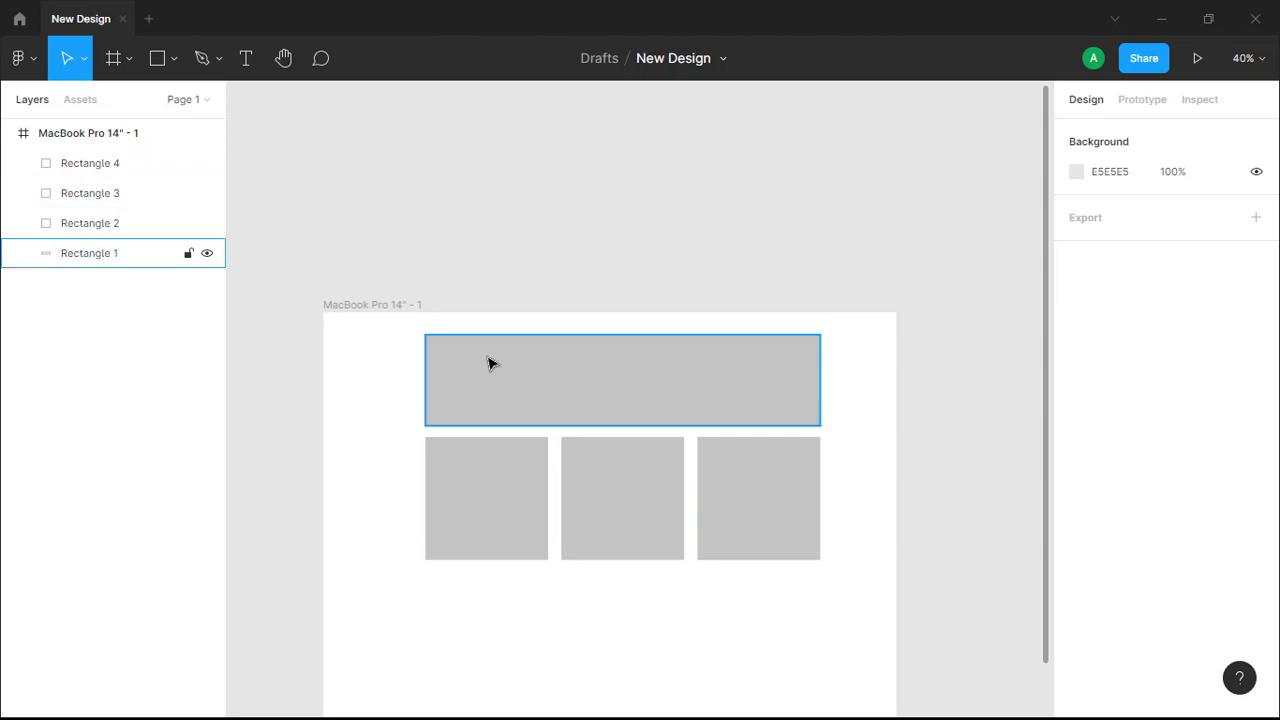
# Select all four rectangles through the layers list, then deselect them
pyautogui.click(80, 170)
pyautogui.keyDown('shift'); pyautogui.click(84, 195); pyautogui.keyUp('shift')
pyautogui.keyDown('shift'); pyautogui.click(88, 225); pyautogui.keyUp('shift')
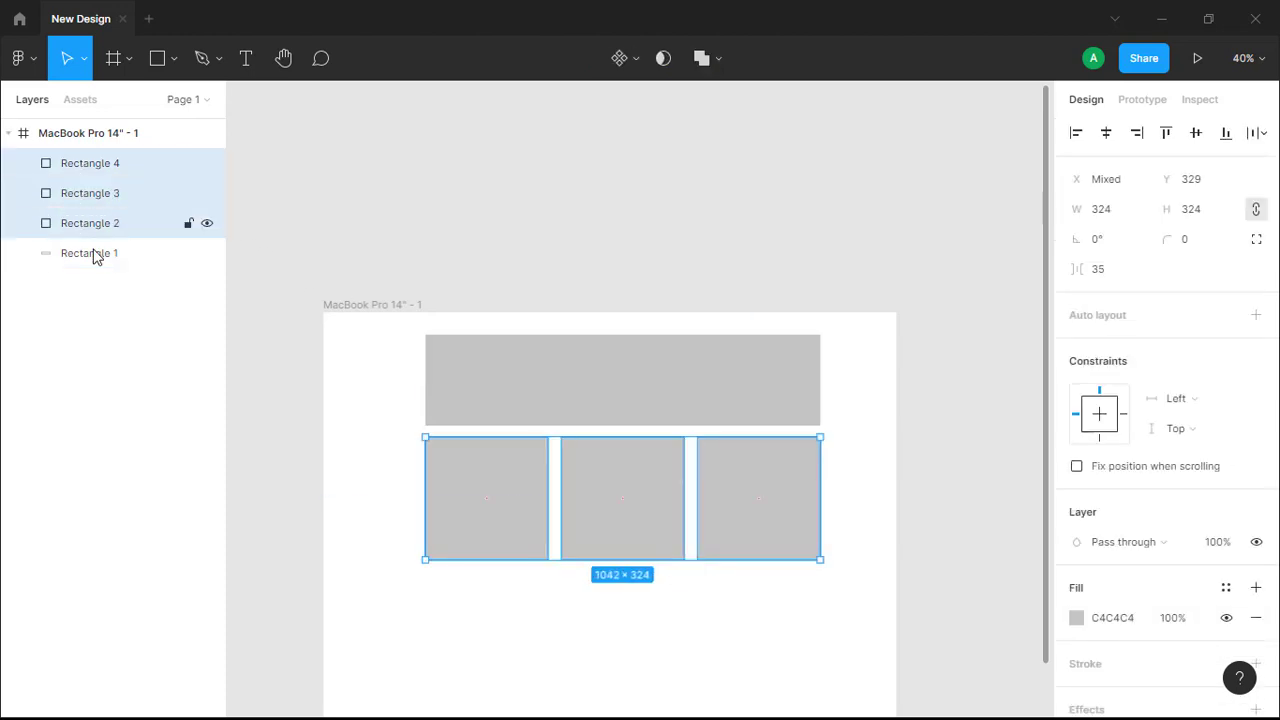
pyautogui.keyDown('shift'); pyautogui.click(94, 255); pyautogui.keyUp('shift')
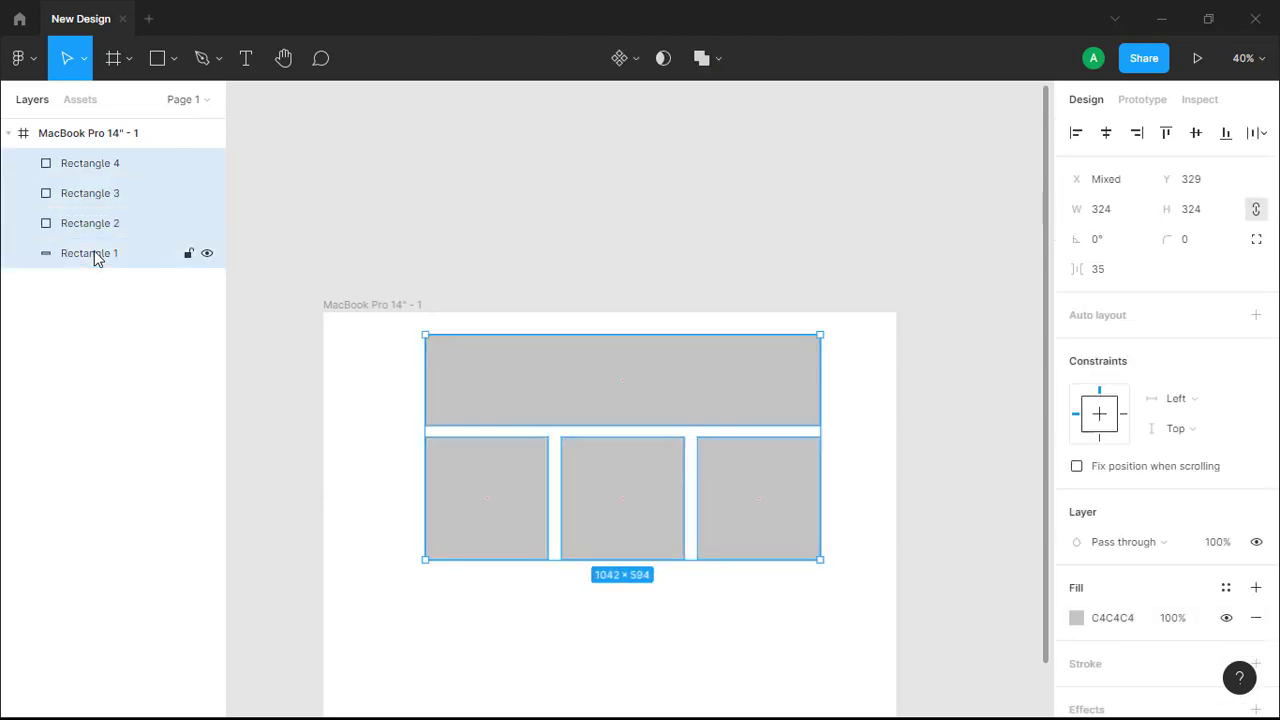
pyautogui.click(358, 431)
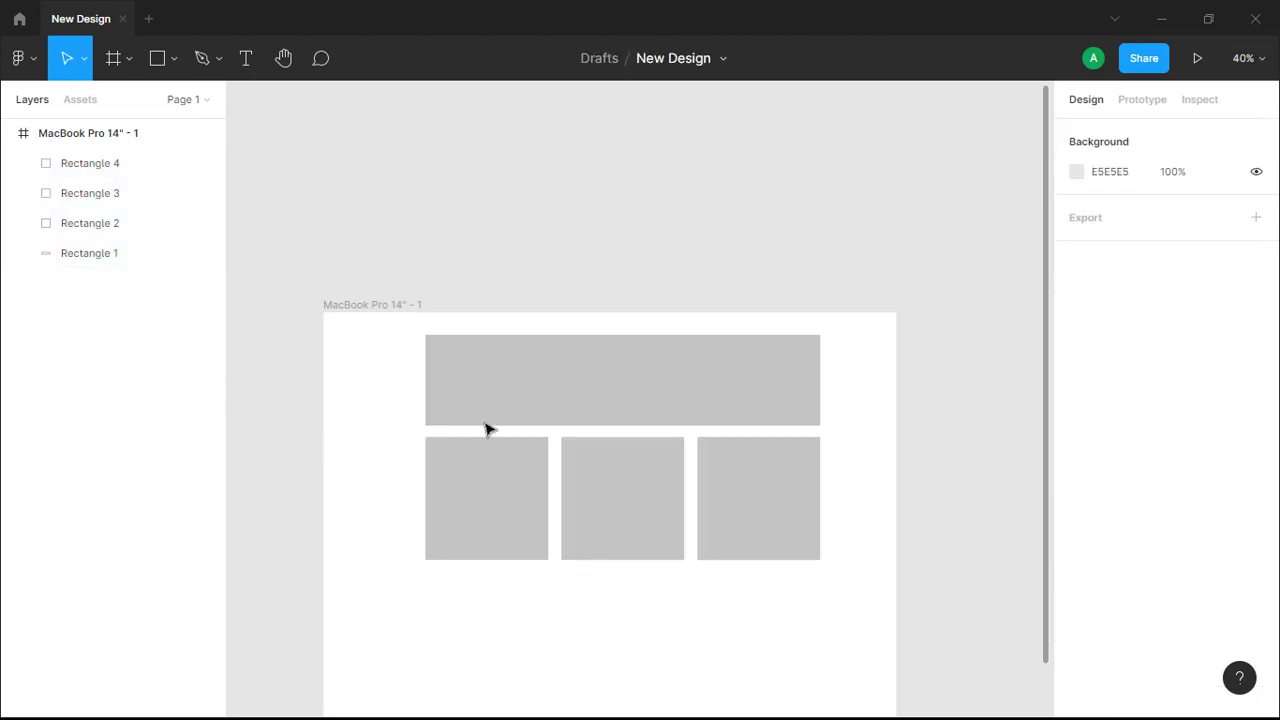
# Select all four rectangles on the canvas and shift the group slightly left within the frame
pyautogui.click(566, 388)
pyautogui.keyDown('shift'); pyautogui.click(520, 514); pyautogui.keyUp('shift')
pyautogui.keyDown('shift'); pyautogui.click(617, 514); pyautogui.keyUp('shift')
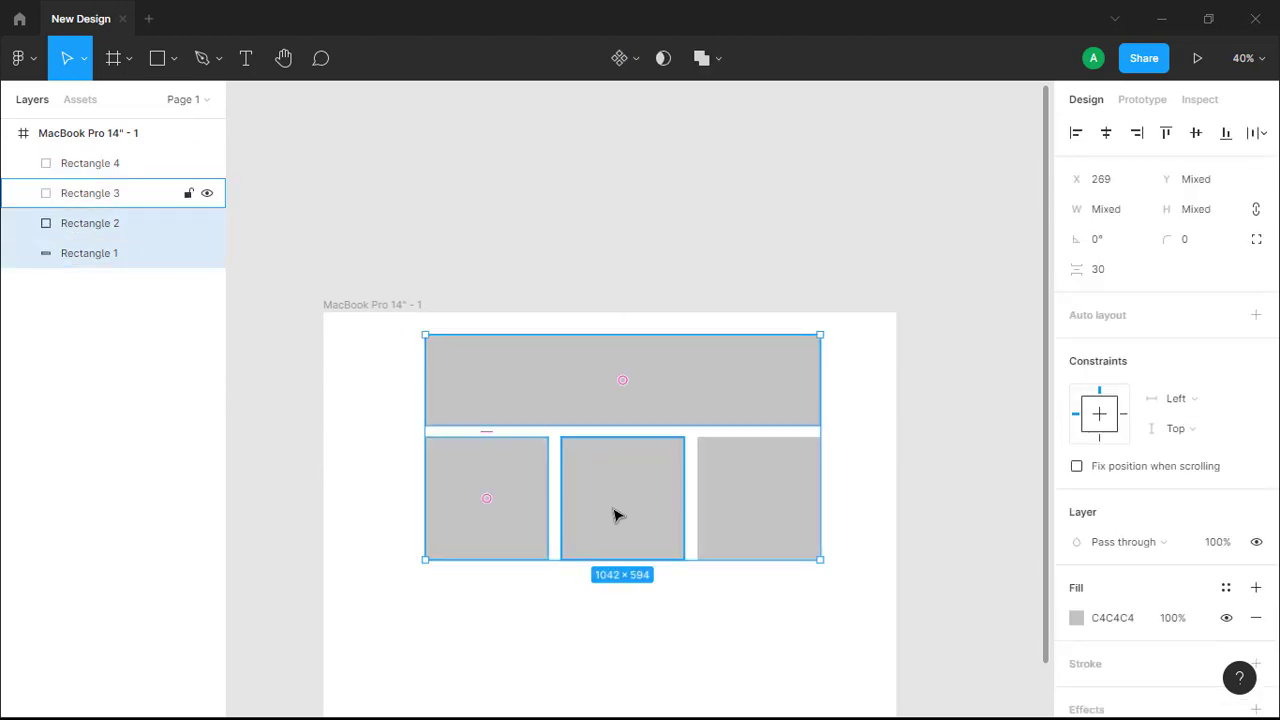
pyautogui.keyDown('shift'); pyautogui.click(791, 517); pyautogui.keyUp('shift')
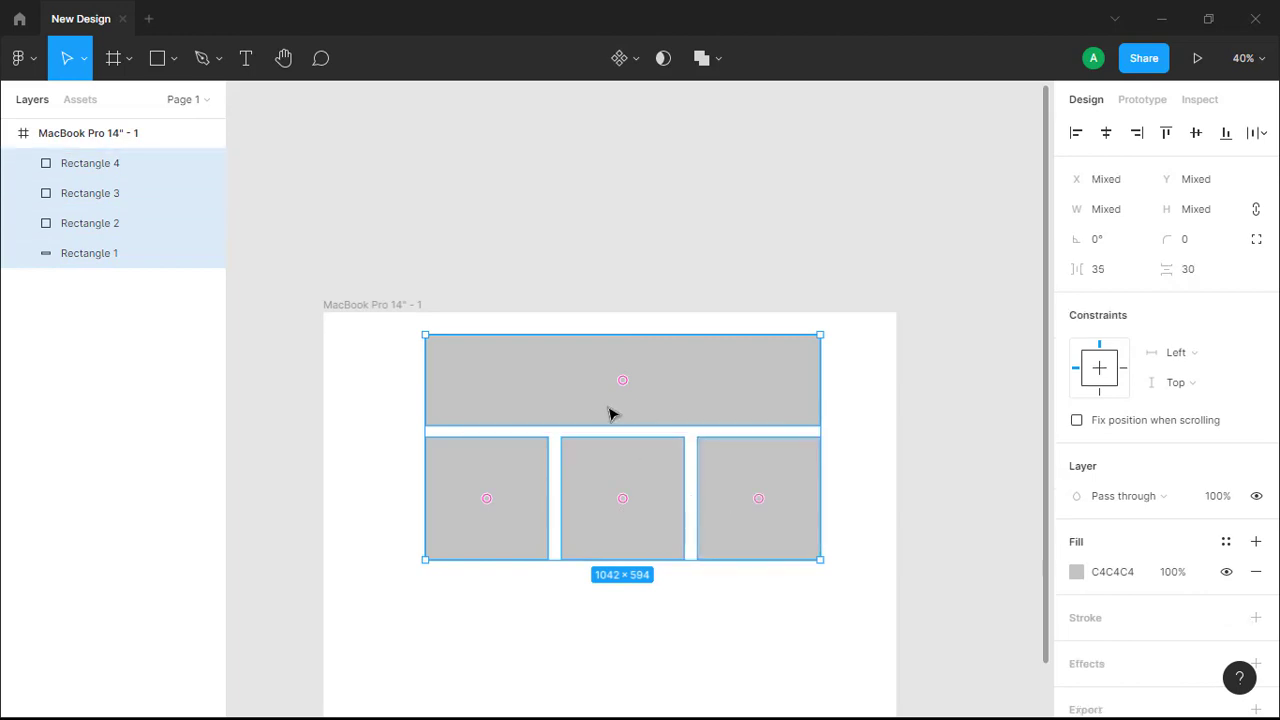
pyautogui.moveTo(609, 411); pyautogui.dragTo(654, 409)
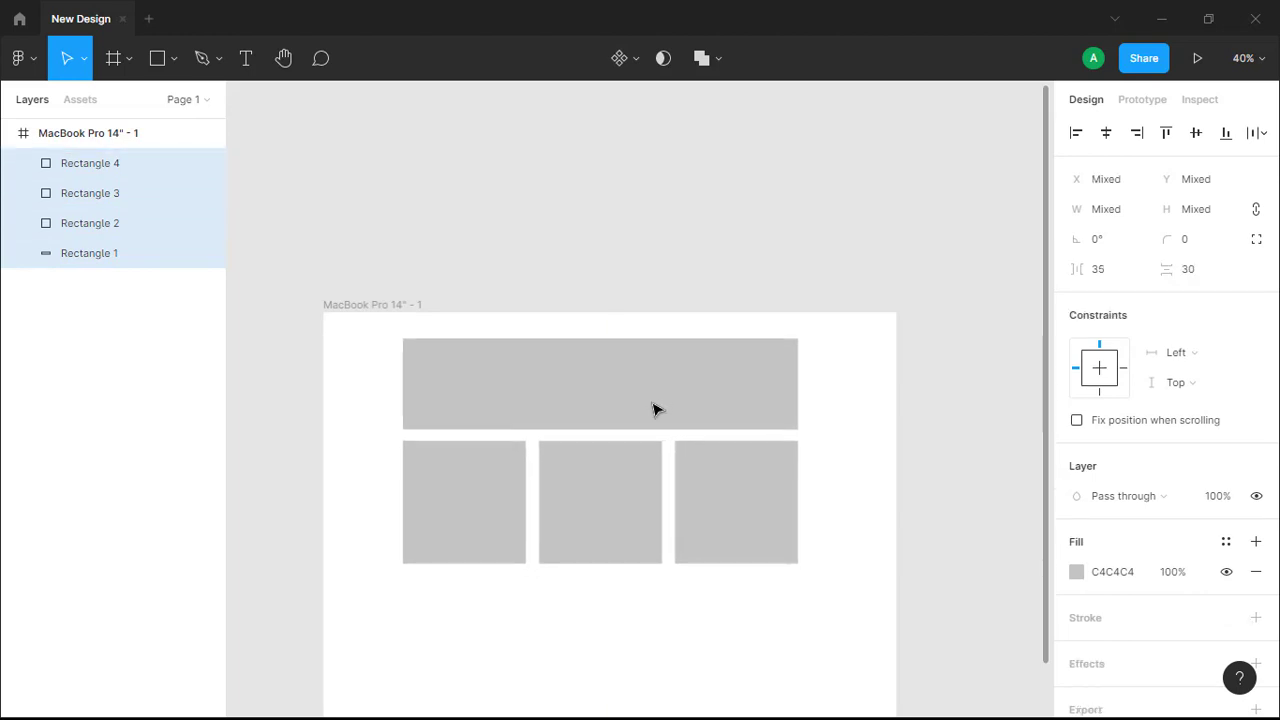
# Draw a horizontal line below the three squares and extend it to about 1051 wide
pyautogui.click(172, 60)
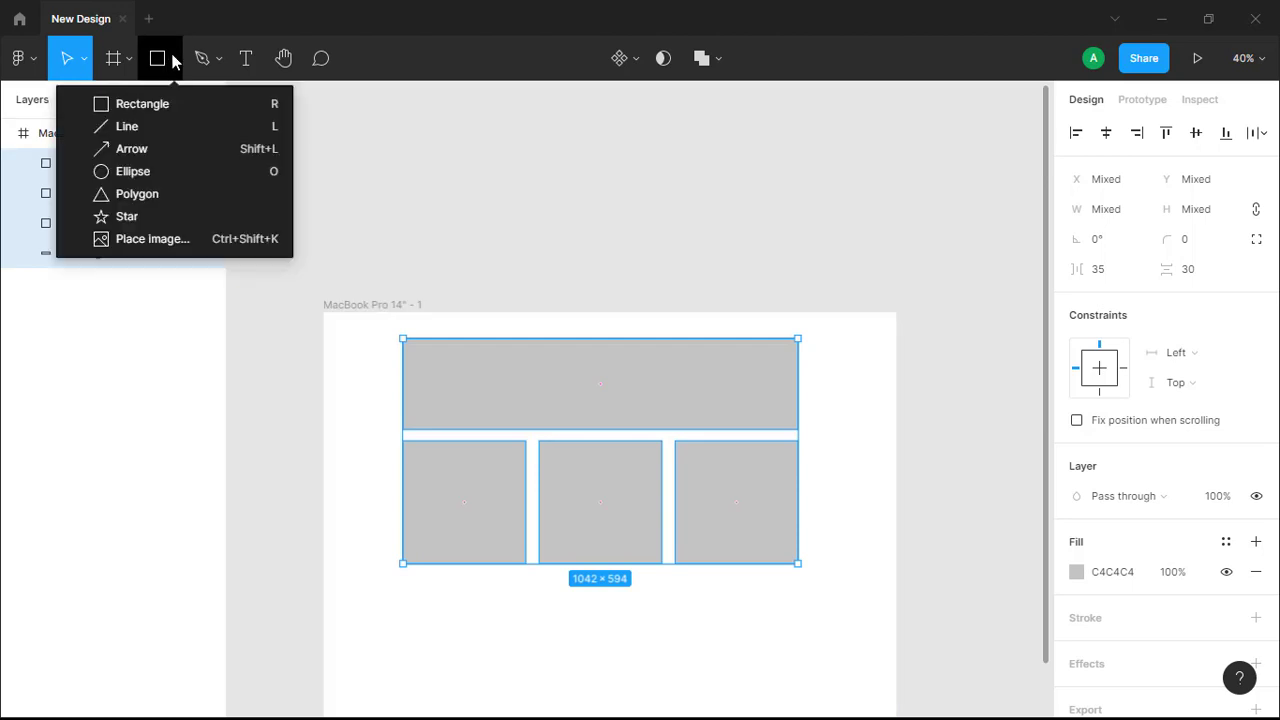
pyautogui.click(143, 127)
pyautogui.scroll(-3, 423, 274)
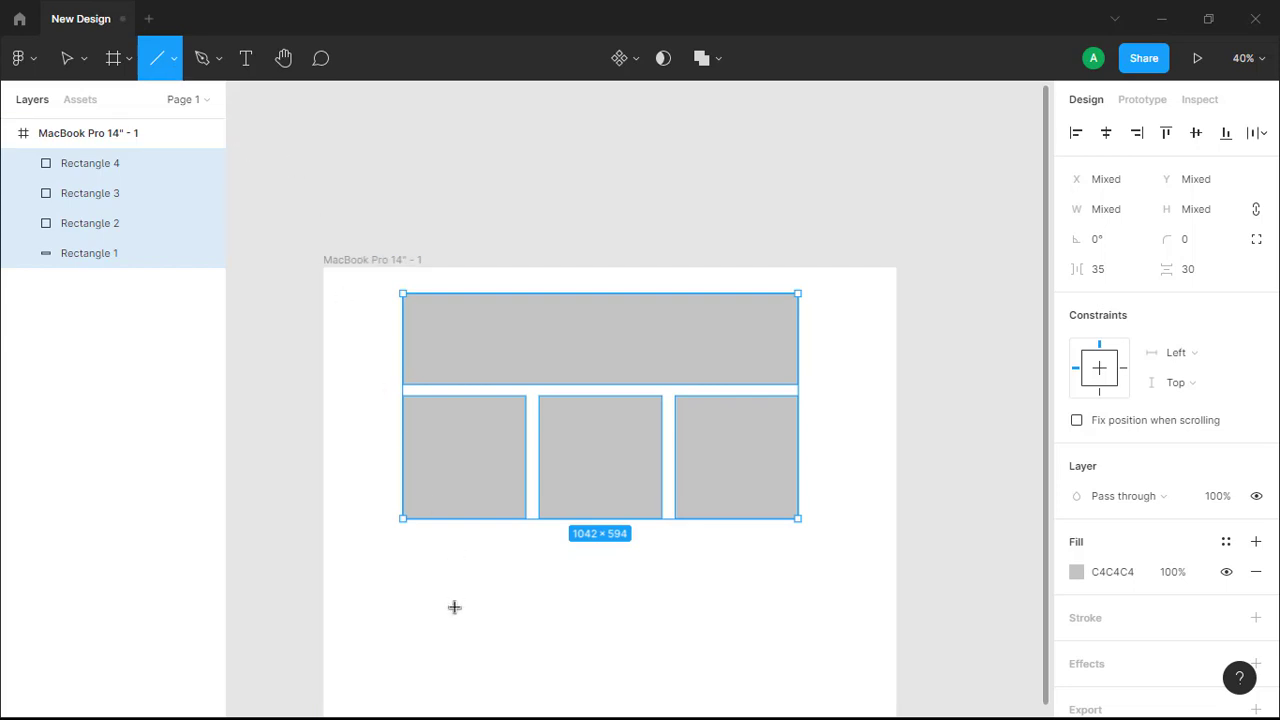
pyautogui.click(171, 60)
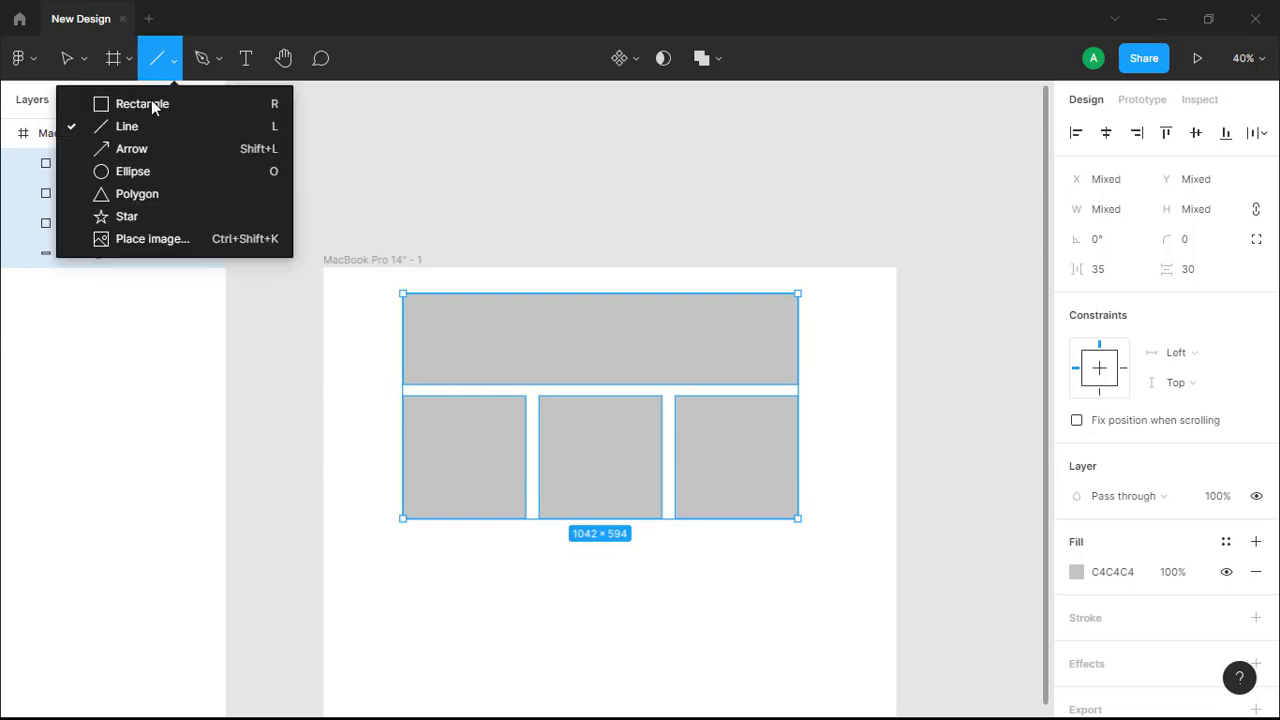
pyautogui.click(63, 280)
pyautogui.click(68, 260)
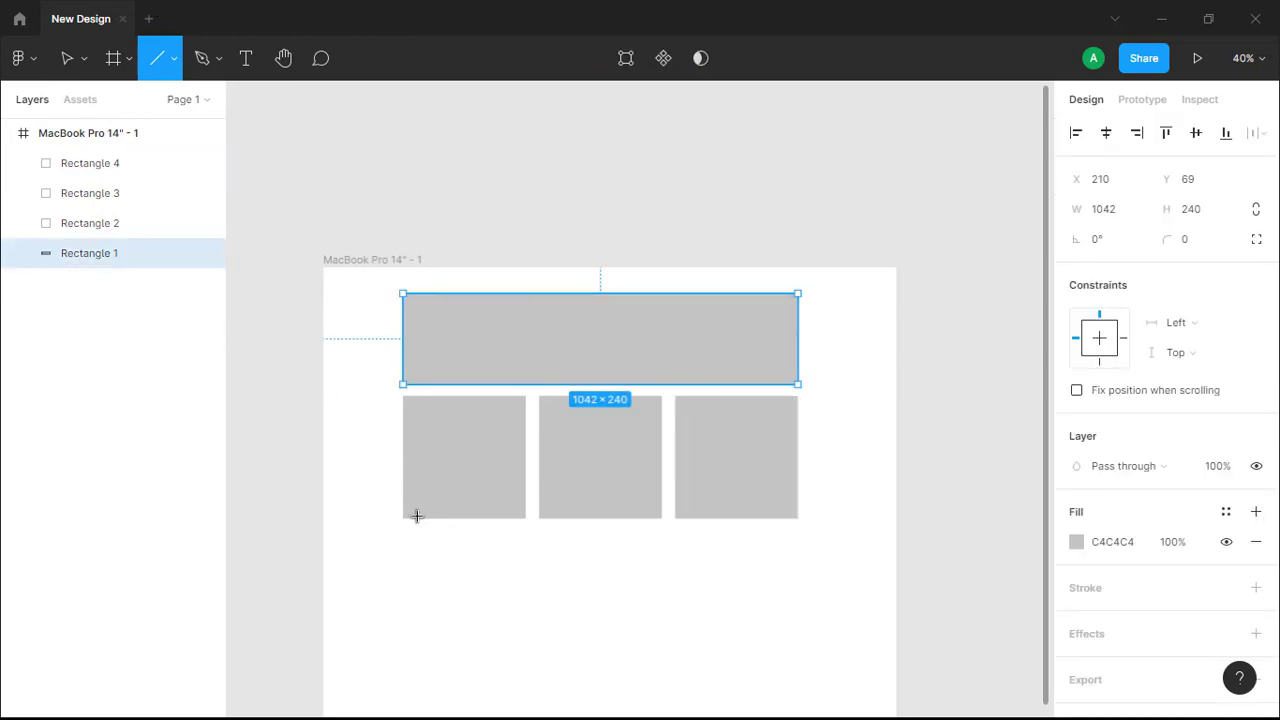
pyautogui.moveTo(407, 584); pyautogui.dragTo(489, 596)
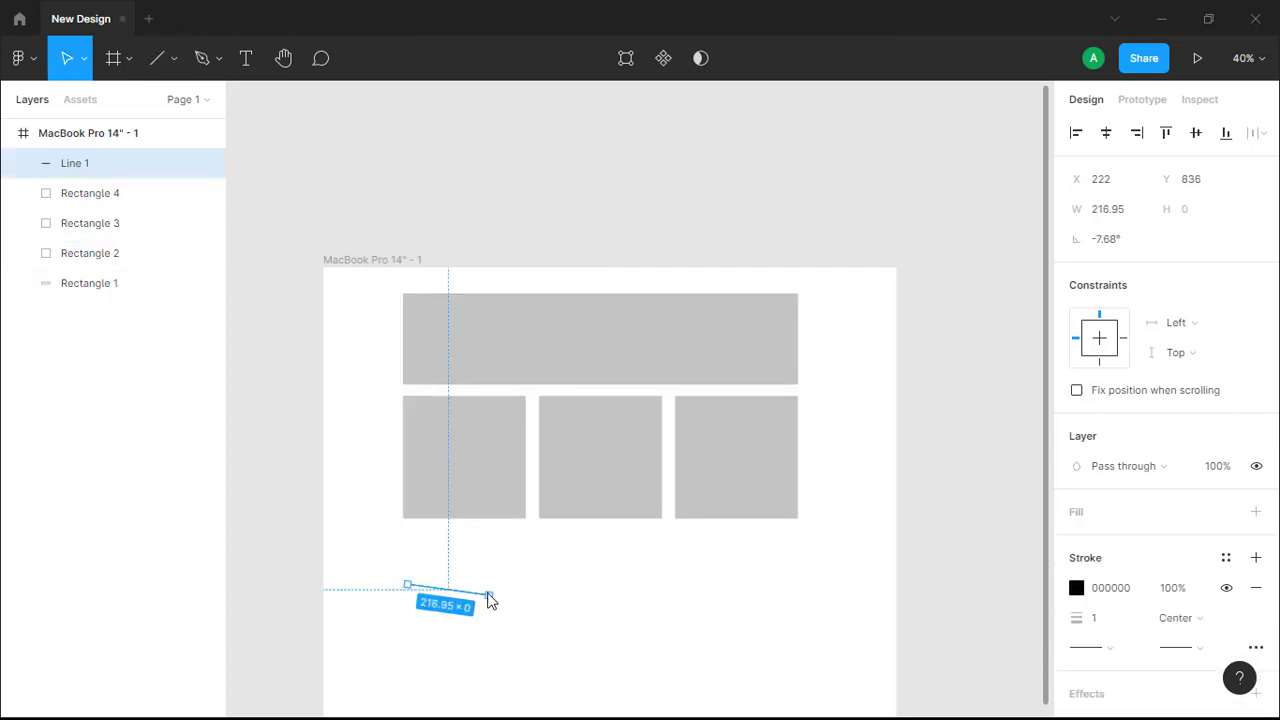
pyautogui.moveTo(580, 588); pyautogui.dragTo(807, 587)
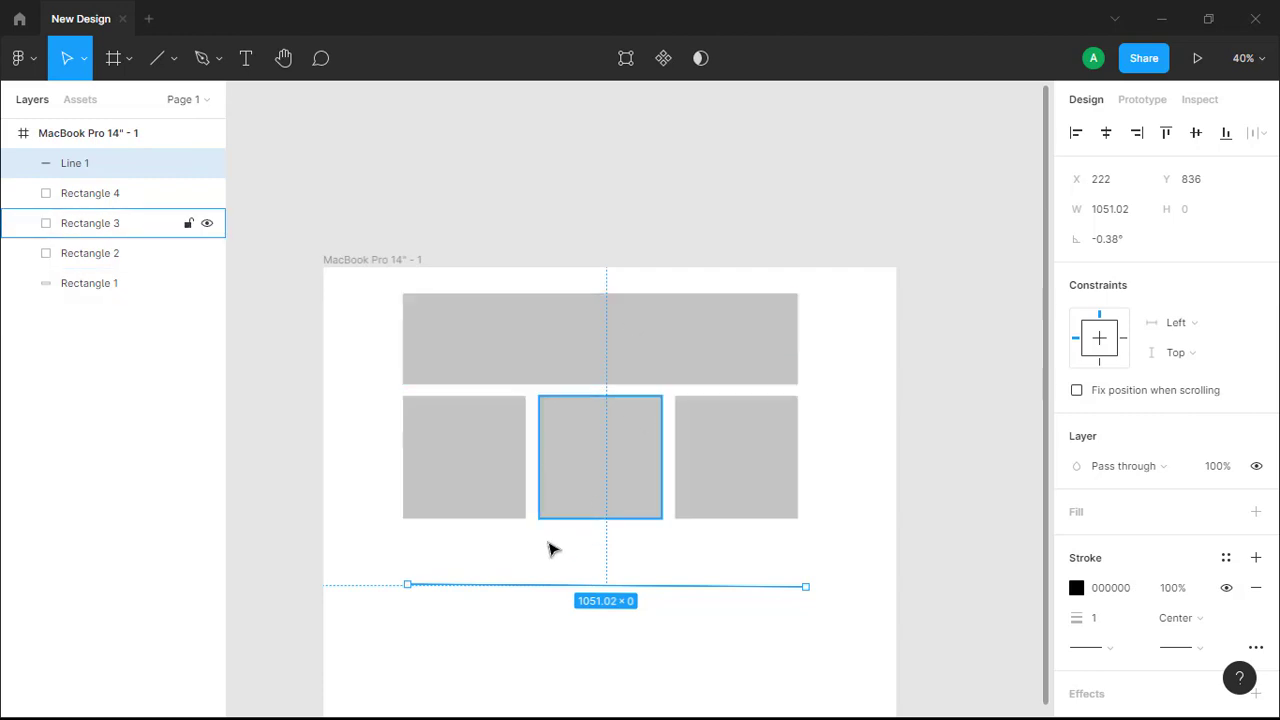
# Draw a second horizontal line about 1036 wide beneath the first one
pyautogui.click(161, 60)
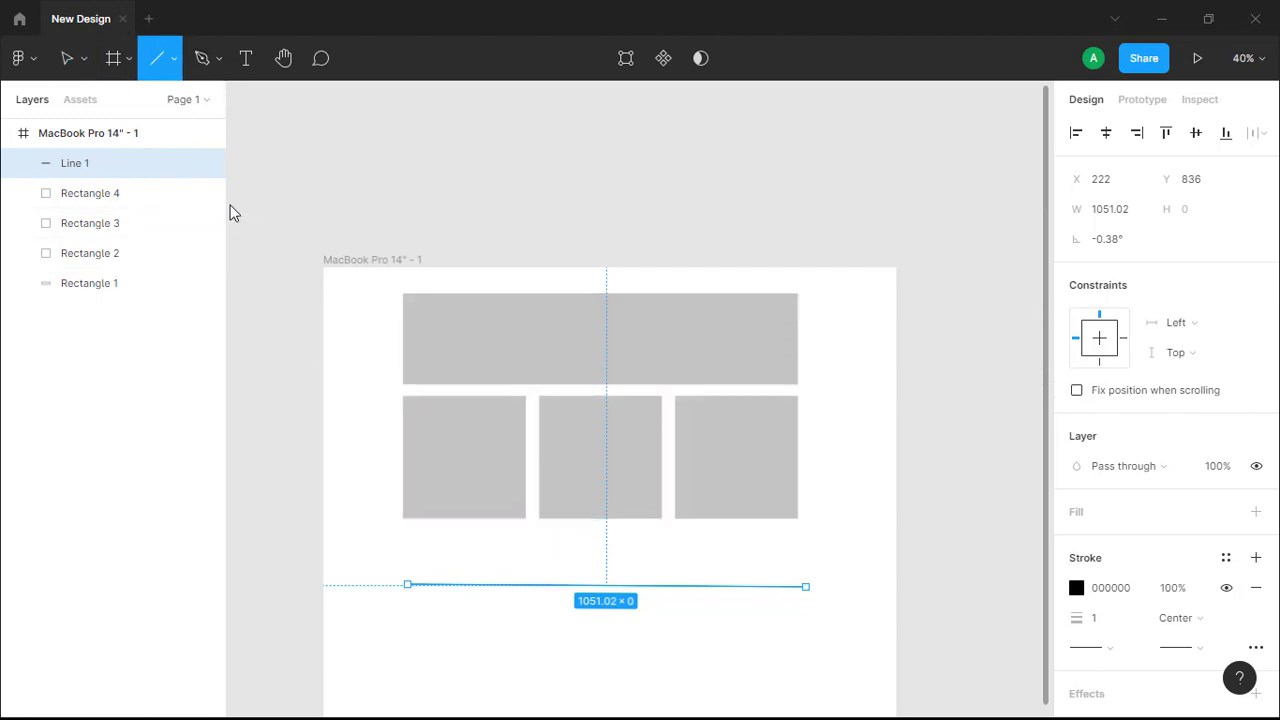
pyautogui.scroll(-1, 405, 600)
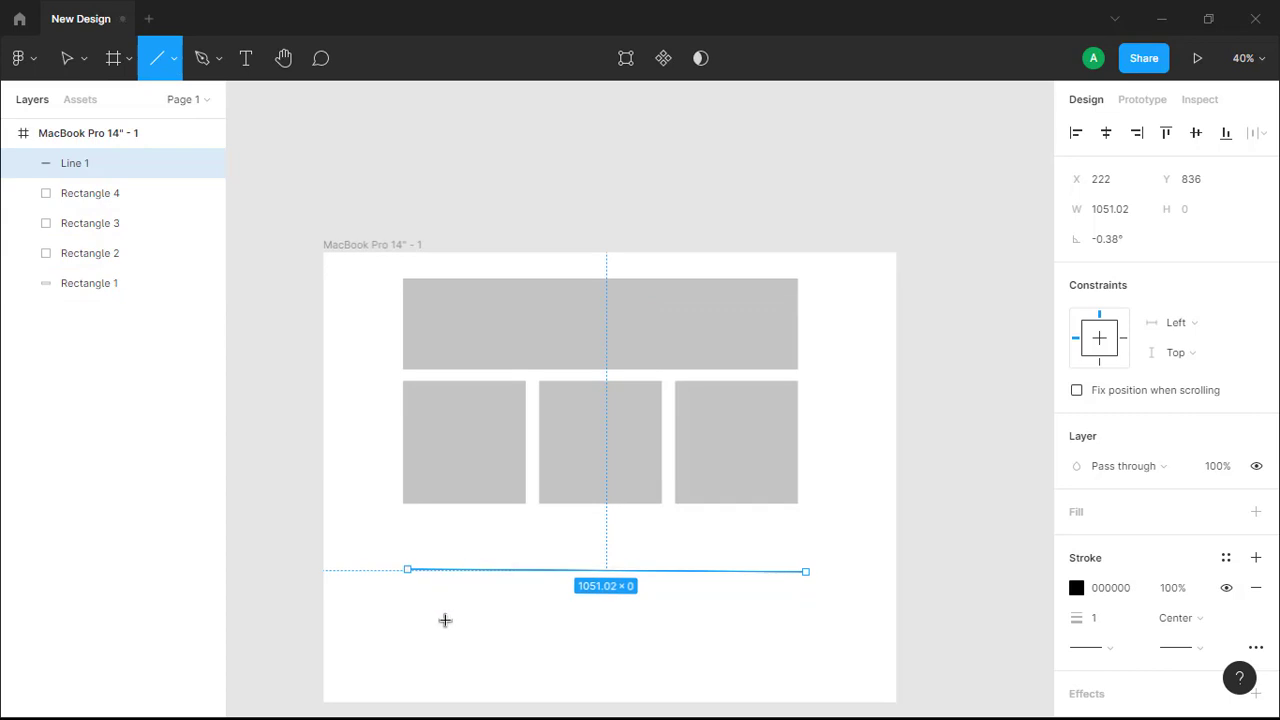
pyautogui.moveTo(414, 619)
pyautogui.mouseDown()
pyautogui.moveTo(643, 640)
pyautogui.moveTo(806, 621)
pyautogui.mouseUp()
pyautogui.scroll(-1, 569, 663)
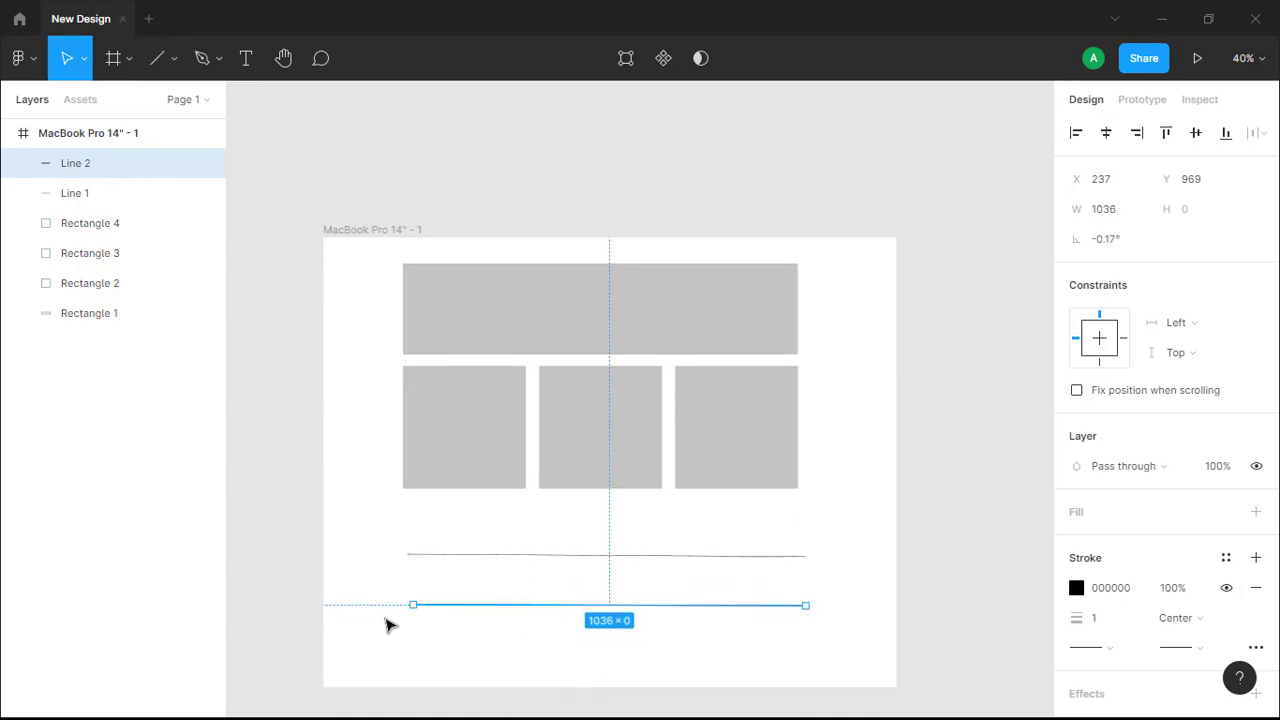
# Draw a third line below the others and adjust it to be horizontal, about 1049 wide
pyautogui.click(157, 60)
pyautogui.scroll(-1, 453, 596)
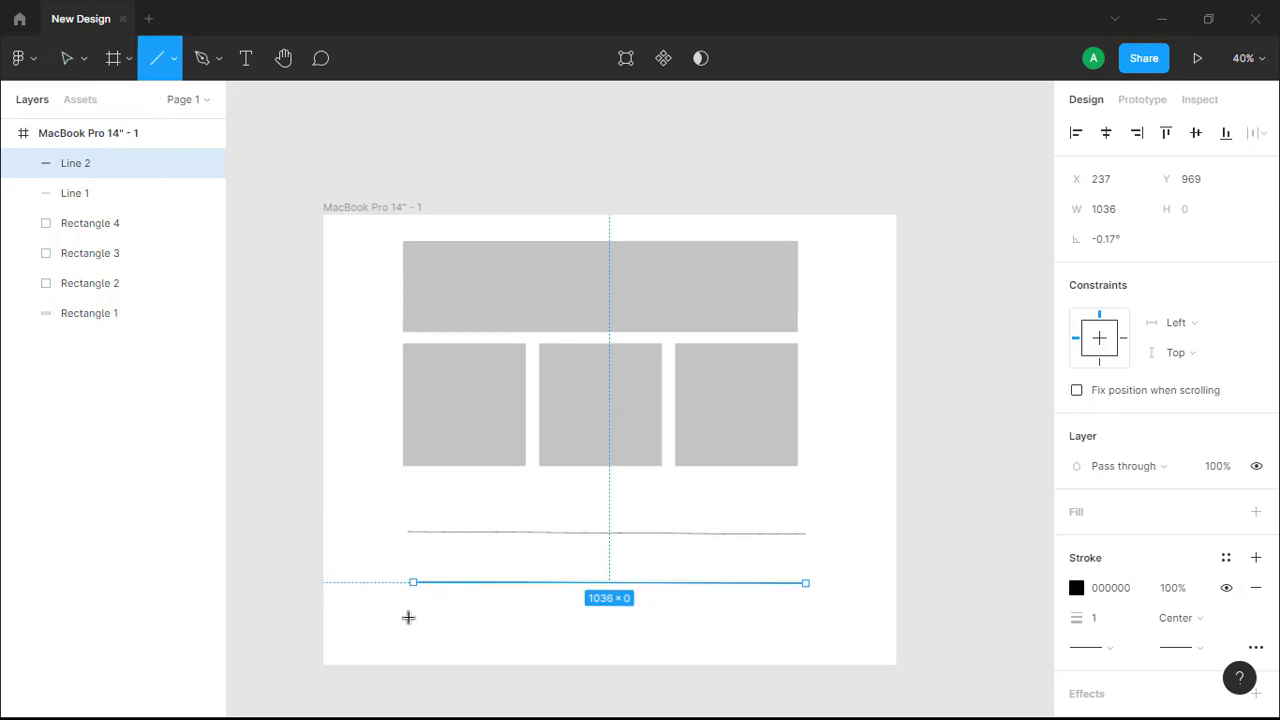
pyautogui.moveTo(408, 617); pyautogui.dragTo(820, 626)
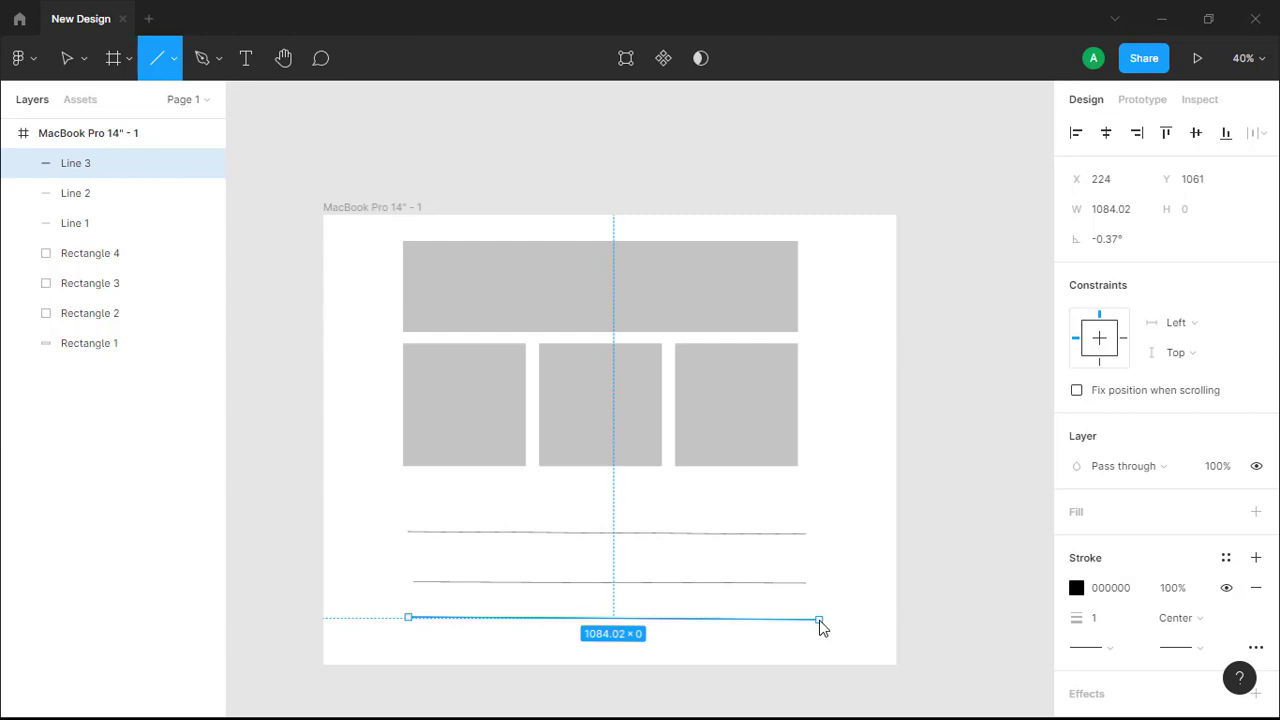
pyautogui.moveTo(820, 626)
pyautogui.mouseDown()
pyautogui.moveTo(543, 611)
pyautogui.moveTo(751, 634)
pyautogui.moveTo(463, 606)
pyautogui.moveTo(793, 641)
pyautogui.moveTo(809, 638)
pyautogui.moveTo(810, 619)
pyautogui.mouseUp()
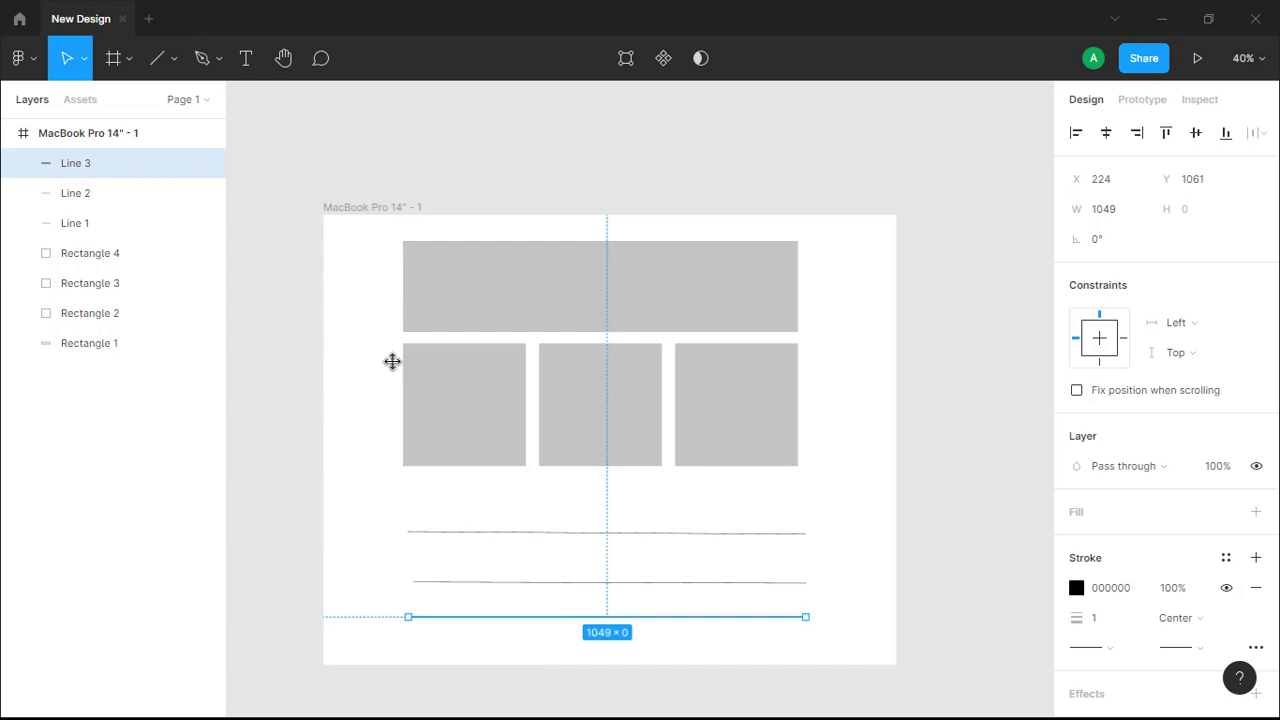
# Draw a fourth horizontal line just under the squares, constrained flat and about 1028 wide
pyautogui.click(153, 60)
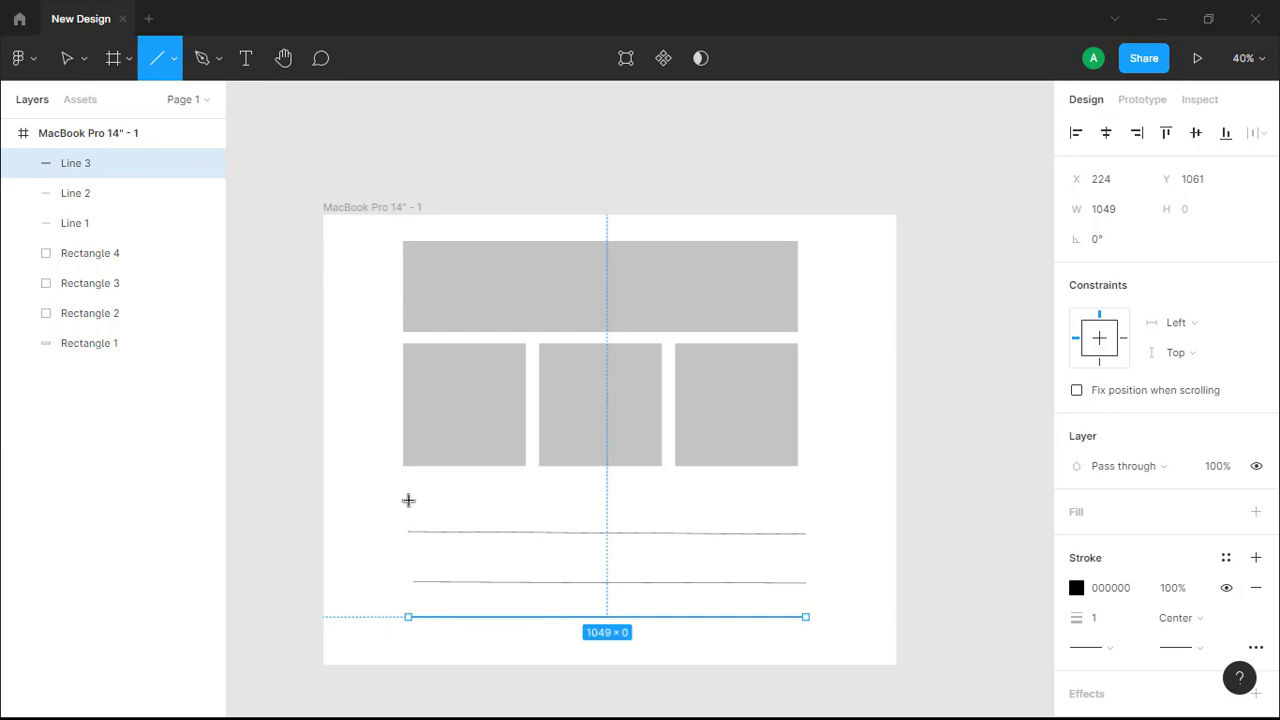
pyautogui.moveTo(408, 500)
pyautogui.mouseDown()
pyautogui.moveTo(605, 529)
pyautogui.moveTo(738, 569)
pyautogui.mouseUp()
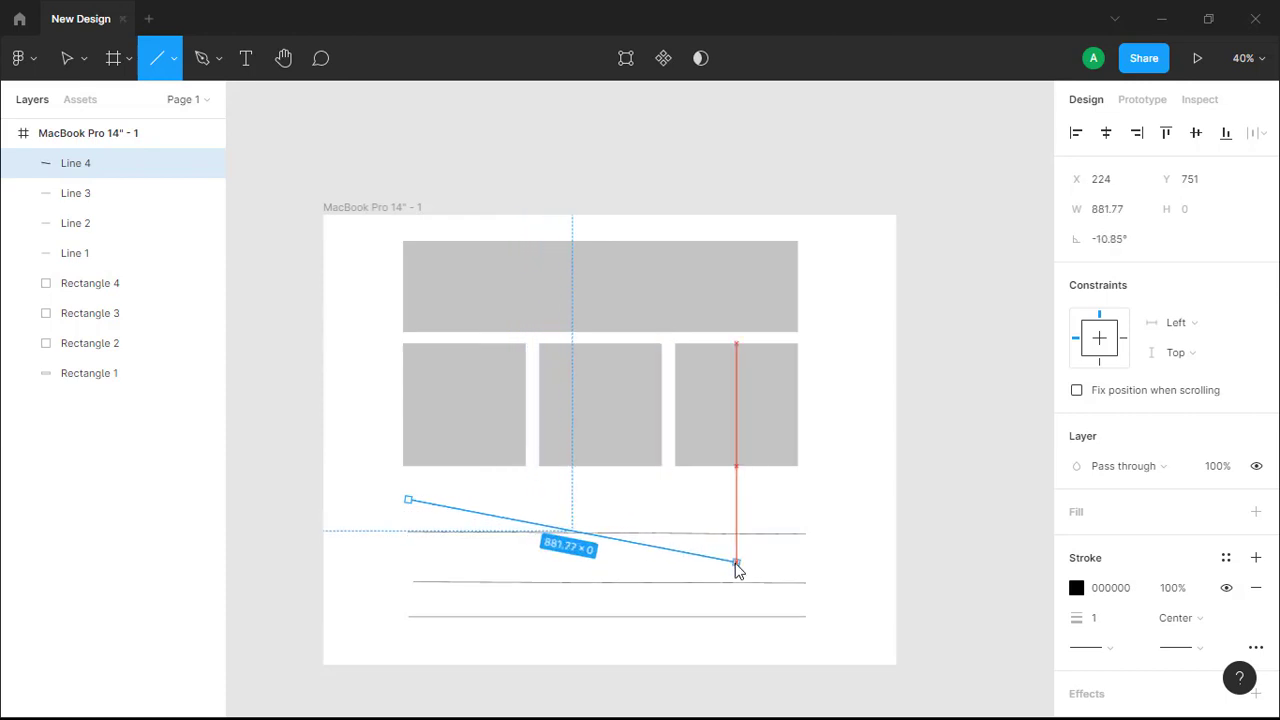
pyautogui.press('shift')
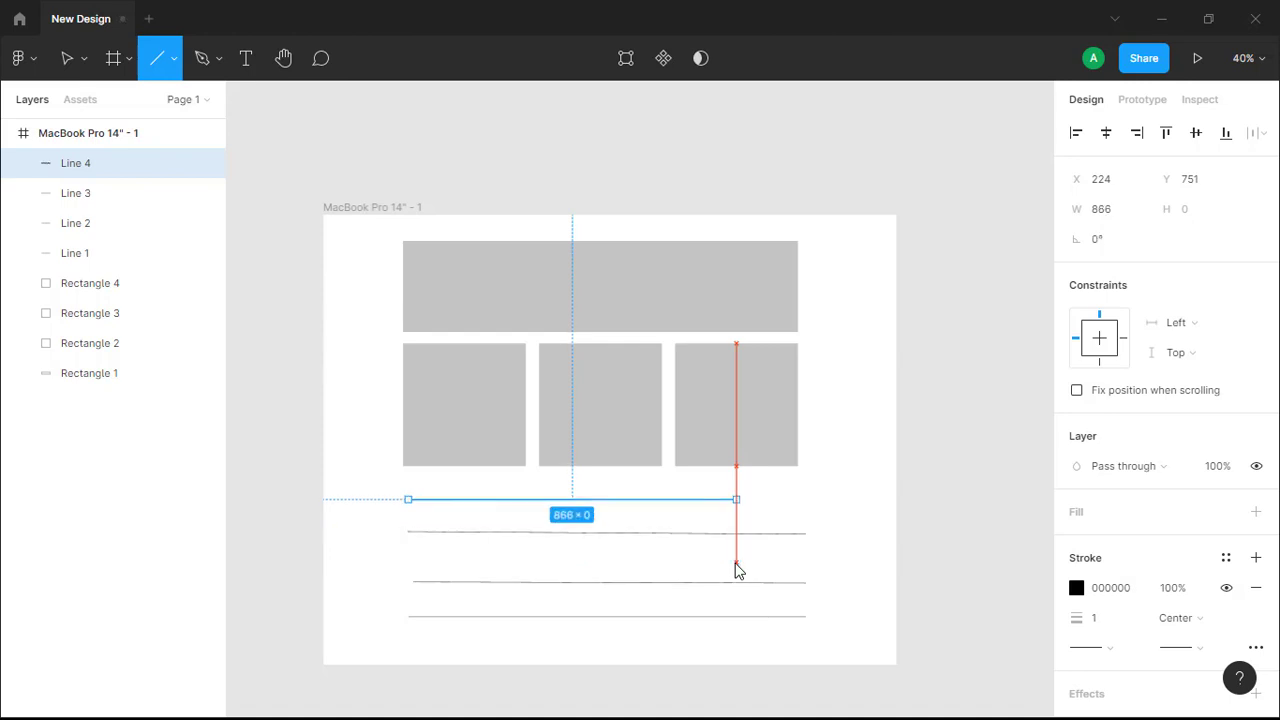
pyautogui.moveTo(753, 558); pyautogui.dragTo(800, 527)
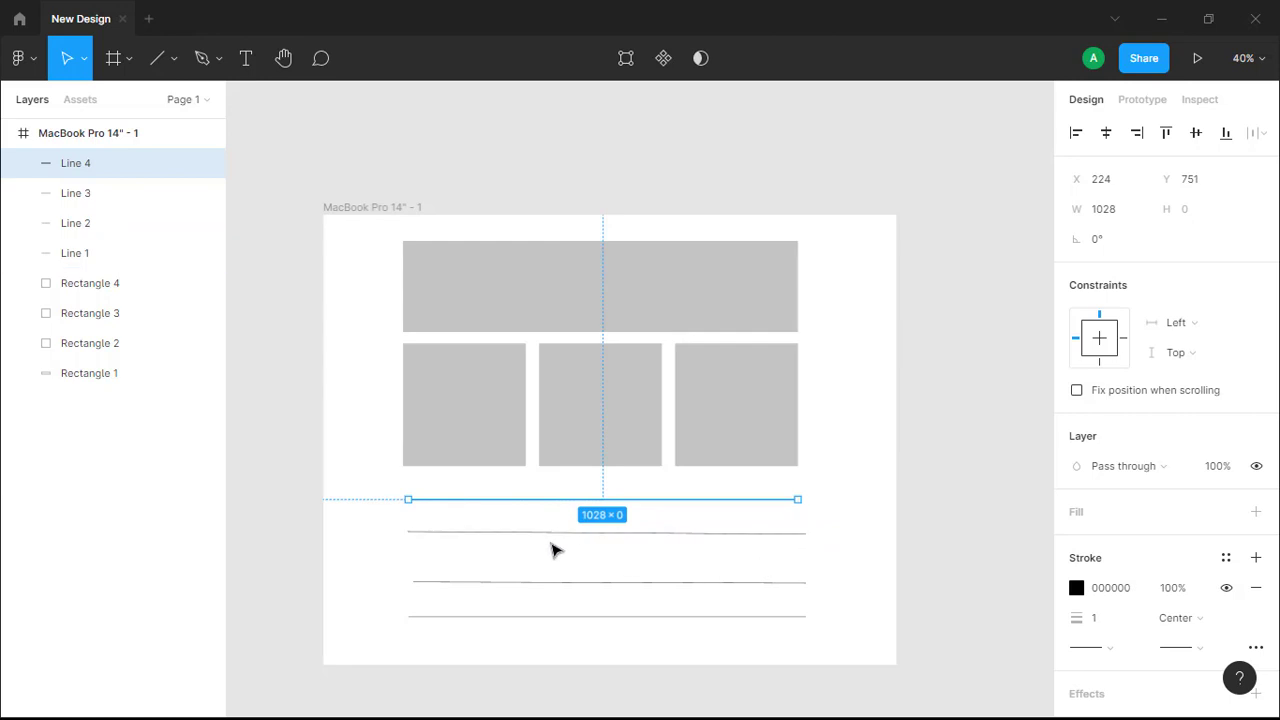
# Draw an arrow about 232 long pointing up-right toward the first square's lower-left corner, then deselect it
pyautogui.click(175, 60)
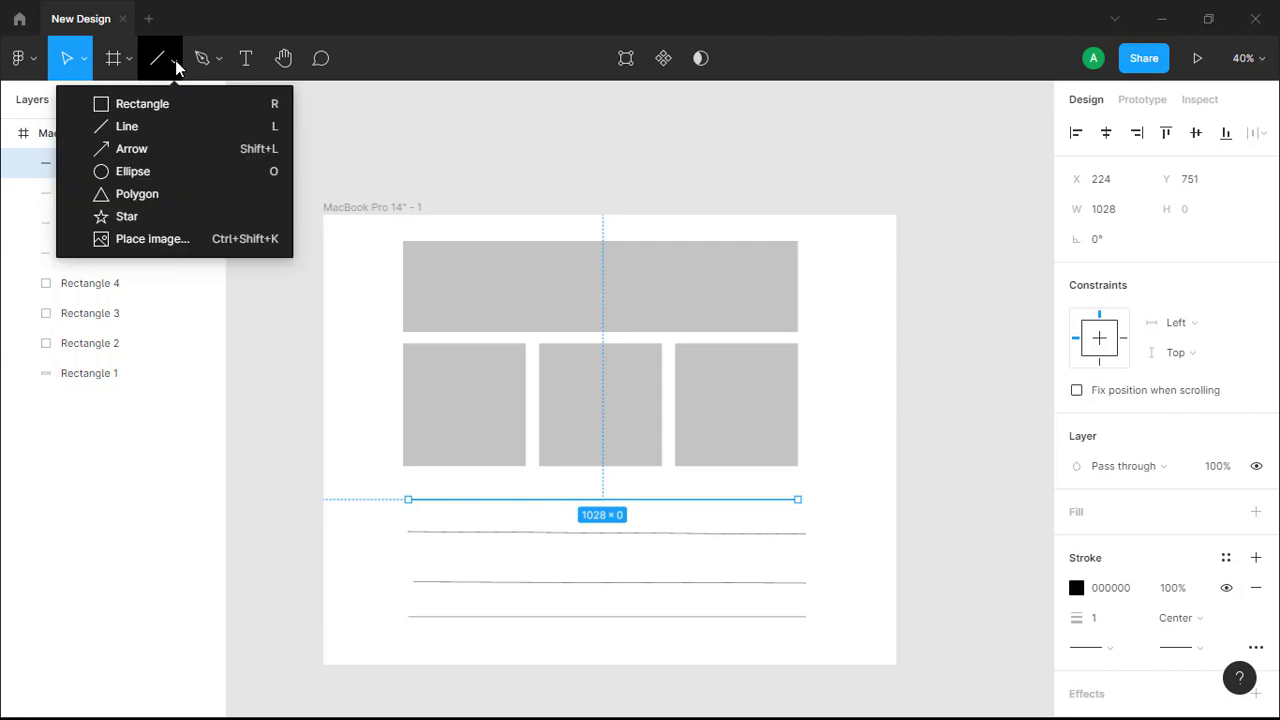
pyautogui.click(153, 150)
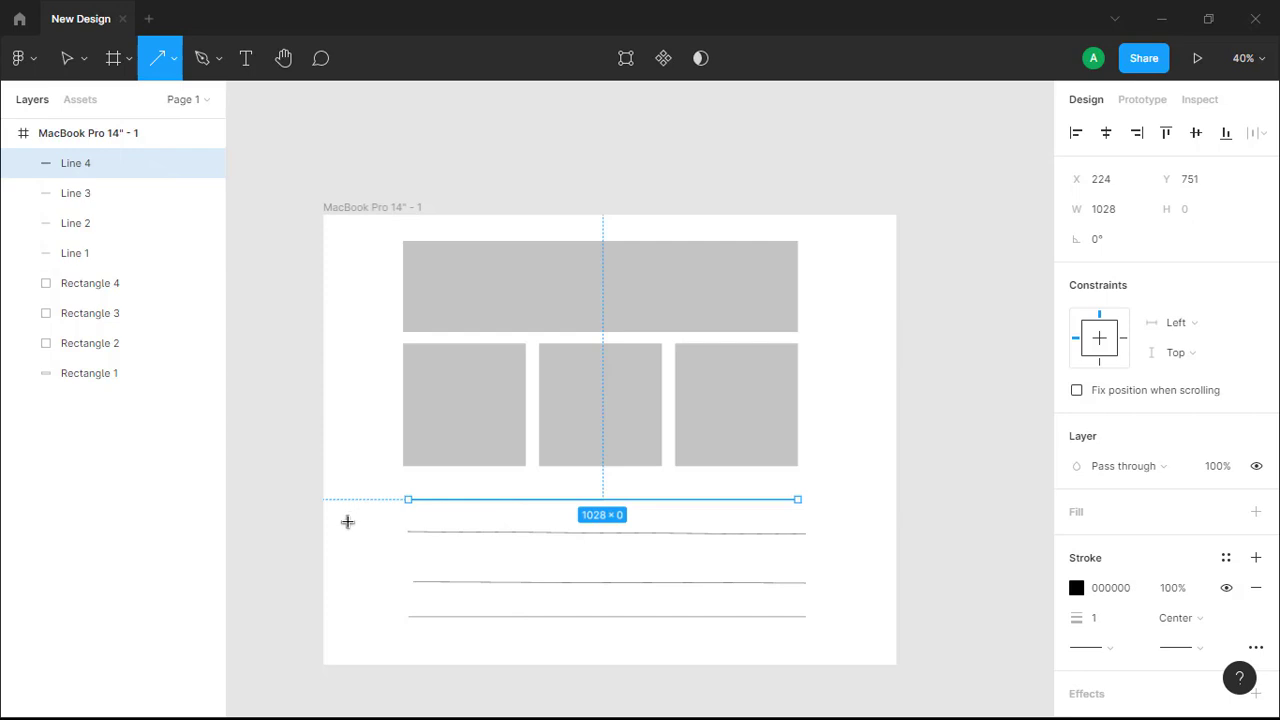
pyautogui.moveTo(347, 521)
pyautogui.mouseDown()
pyautogui.moveTo(412, 476)
pyautogui.moveTo(425, 484)
pyautogui.mouseUp()
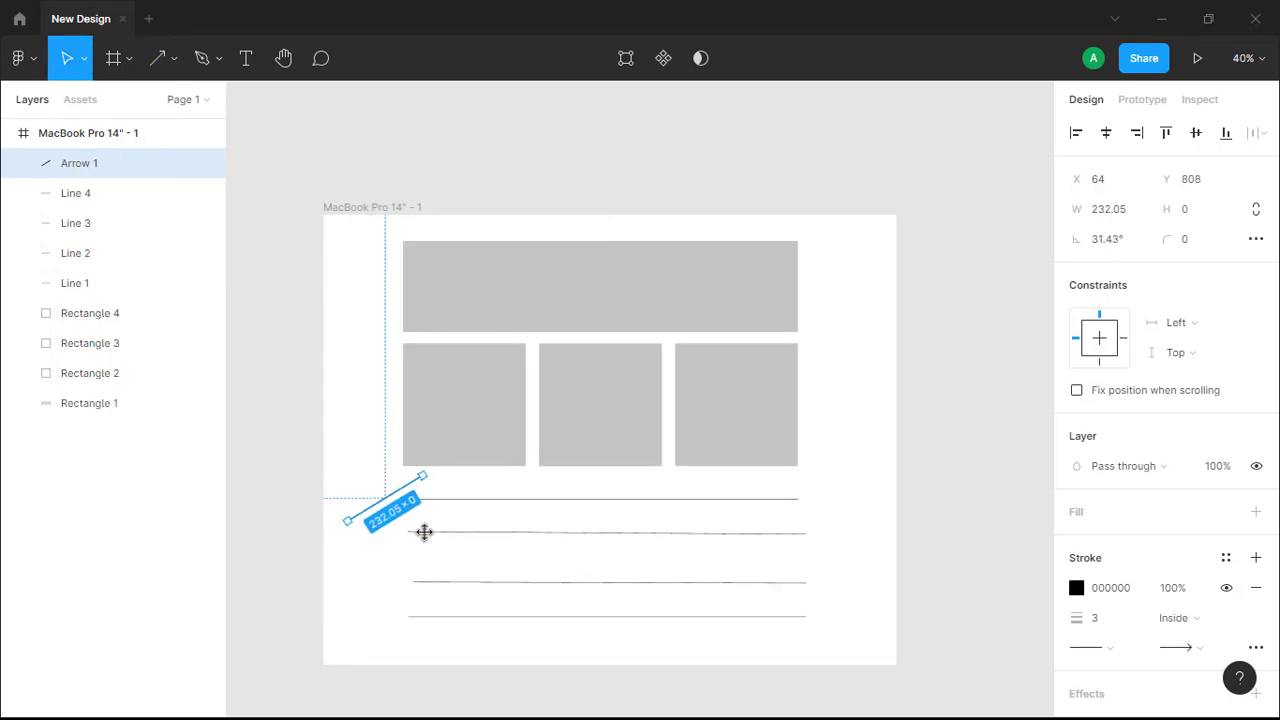
pyautogui.click(369, 450)
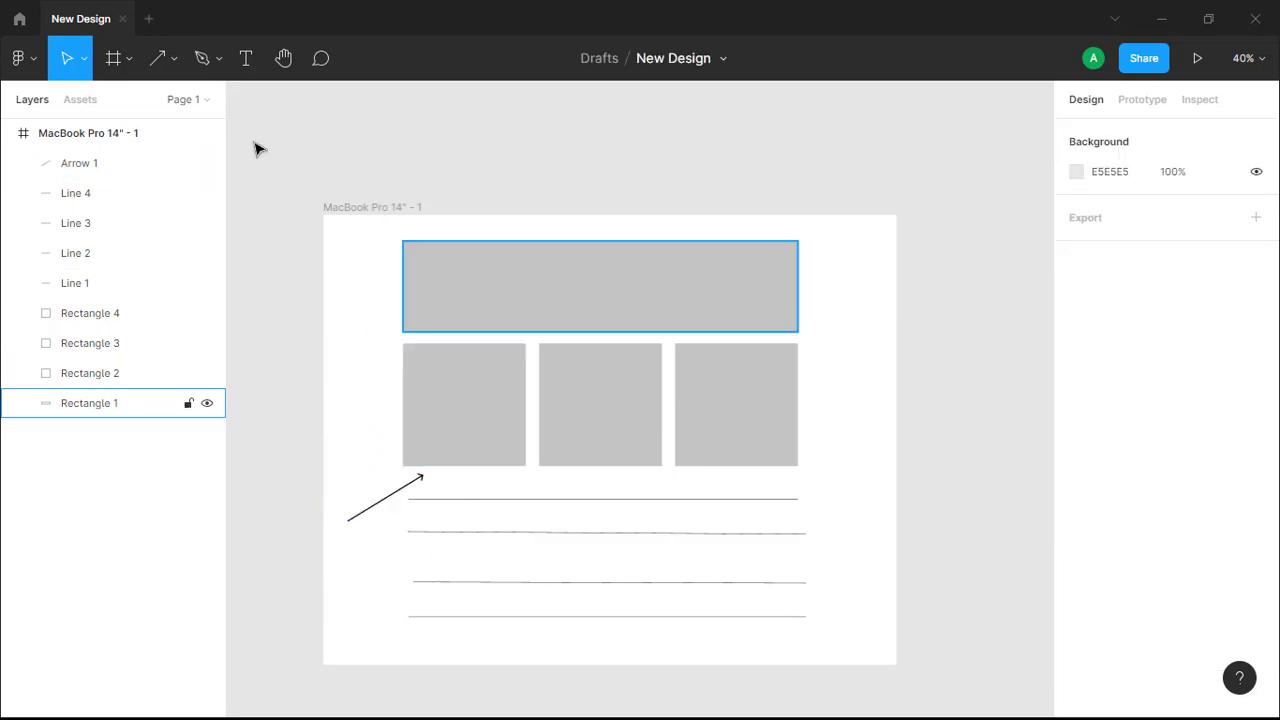
# Draw a 208 × 208 circle and move it to the frame's lower left at the arrow's tail
pyautogui.click(157, 60)
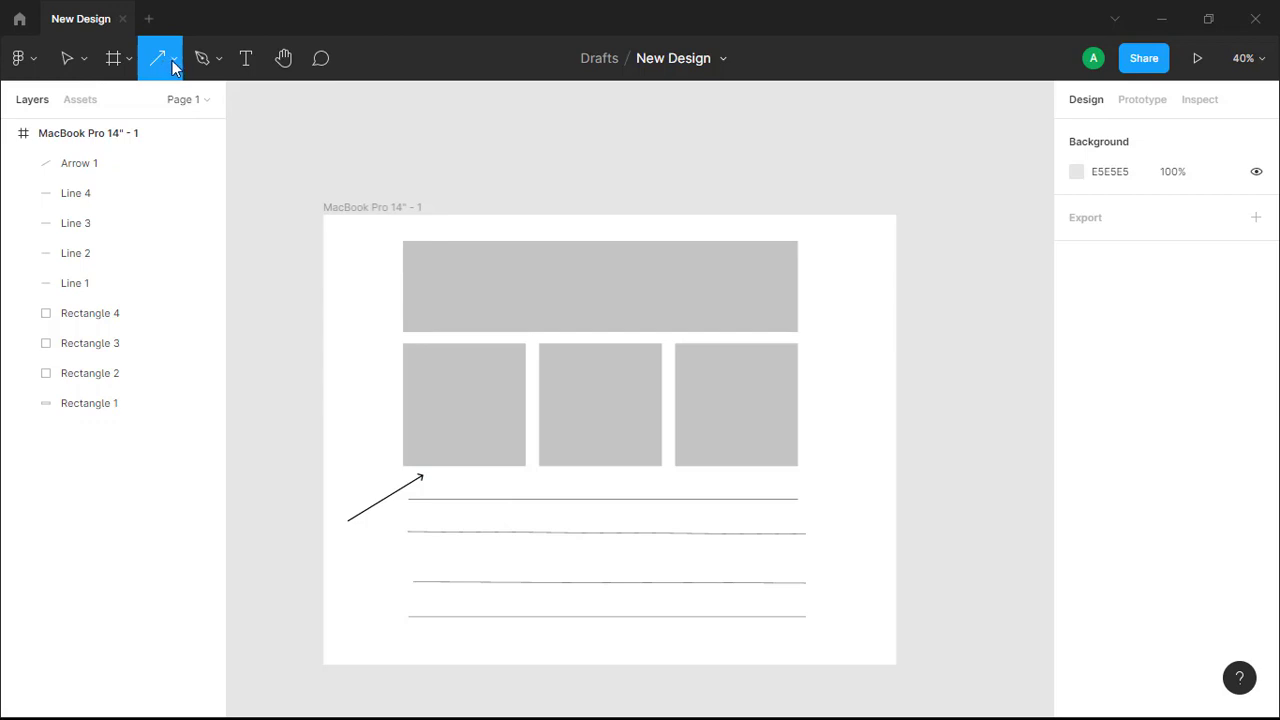
pyautogui.click(173, 60)
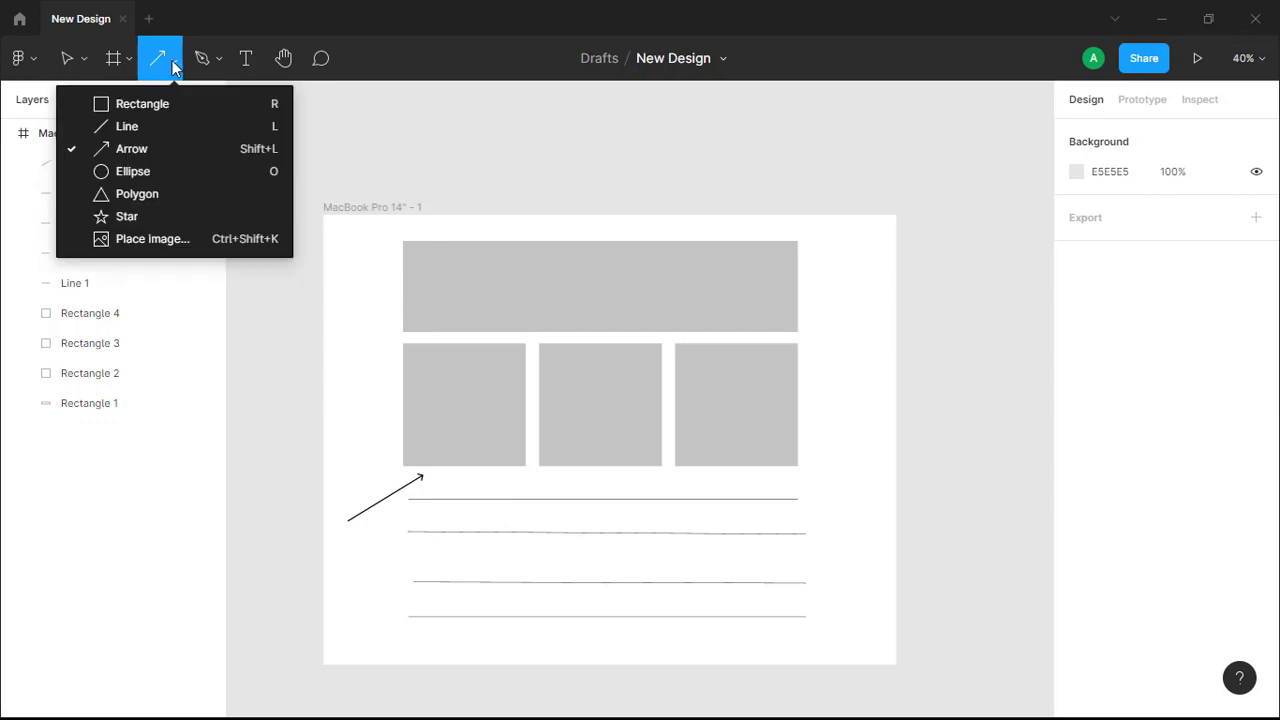
pyautogui.click(130, 172)
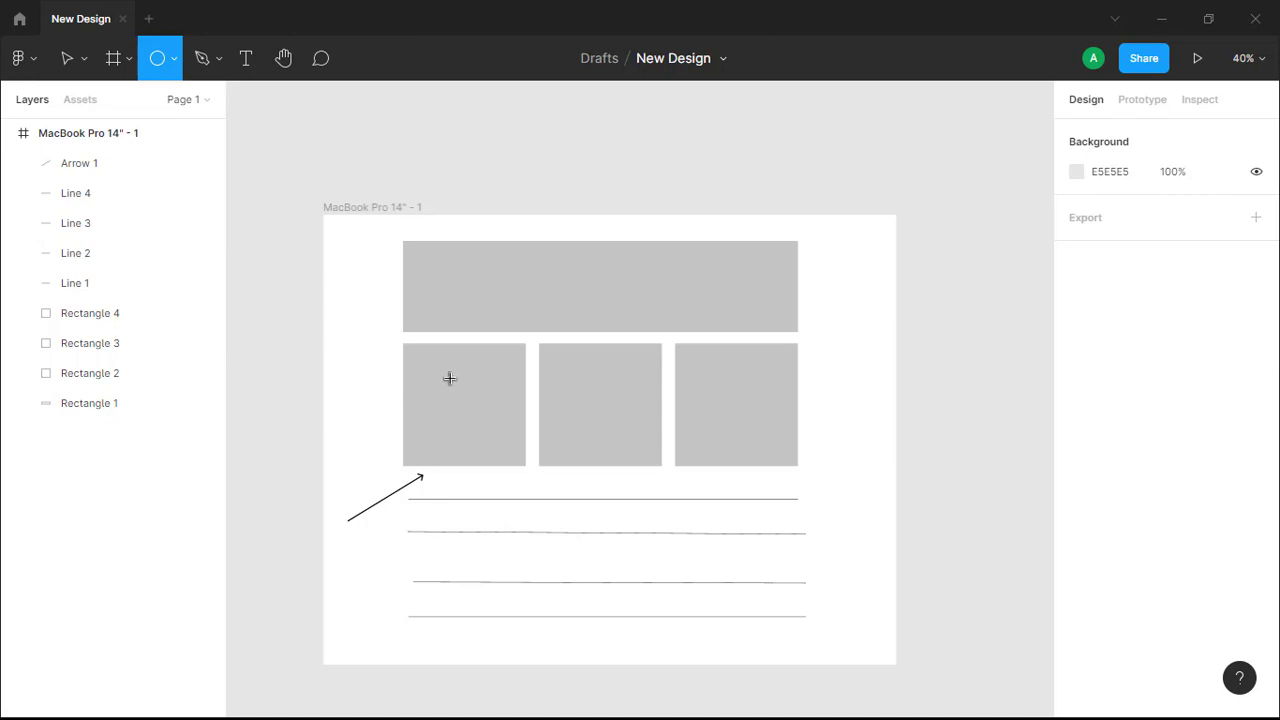
pyautogui.moveTo(448, 375)
pyautogui.mouseDown()
pyautogui.moveTo(529, 471)
pyautogui.moveTo(409, 394)
pyautogui.moveTo(514, 430)
pyautogui.moveTo(515, 446)
pyautogui.moveTo(503, 434)
pyautogui.moveTo(526, 463)
pyautogui.moveTo(488, 423)
pyautogui.moveTo(483, 449)
pyautogui.moveTo(526, 495)
pyautogui.moveTo(472, 433)
pyautogui.moveTo(505, 472)
pyautogui.moveTo(481, 432)
pyautogui.moveTo(503, 473)
pyautogui.moveTo(482, 450)
pyautogui.moveTo(470, 404)
pyautogui.mouseUp()
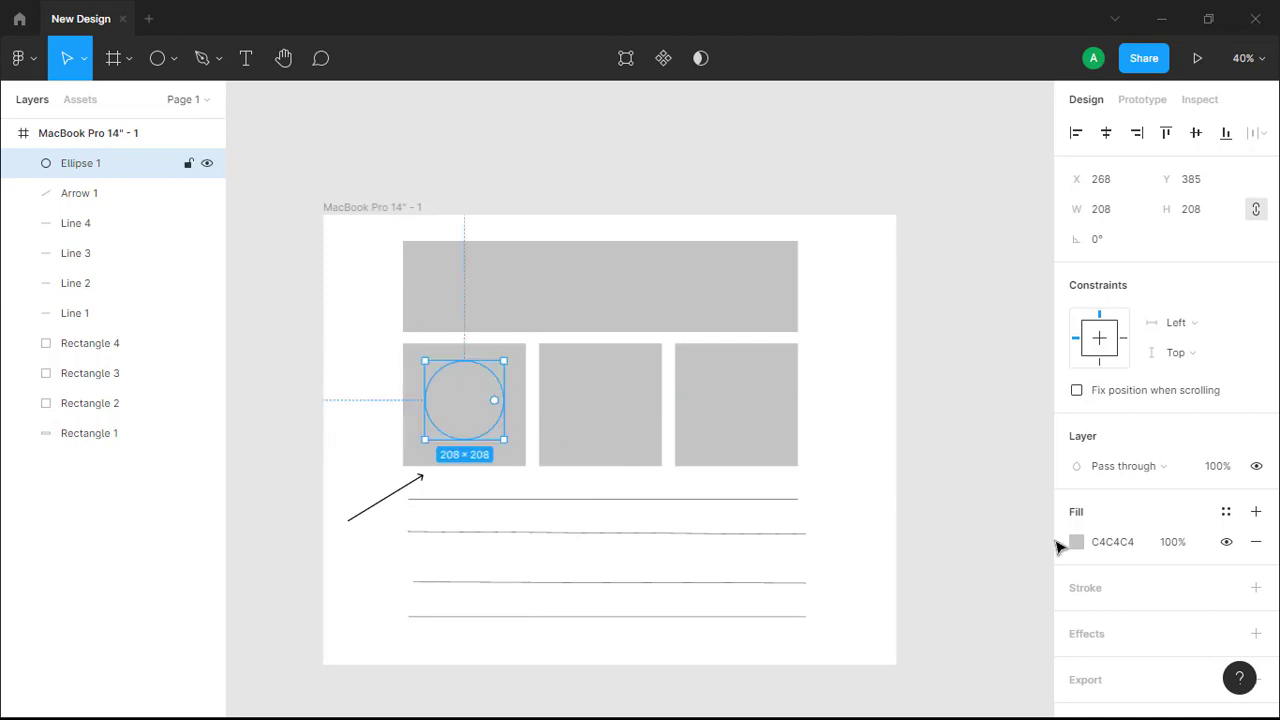
pyautogui.moveTo(451, 403); pyautogui.dragTo(368, 557)
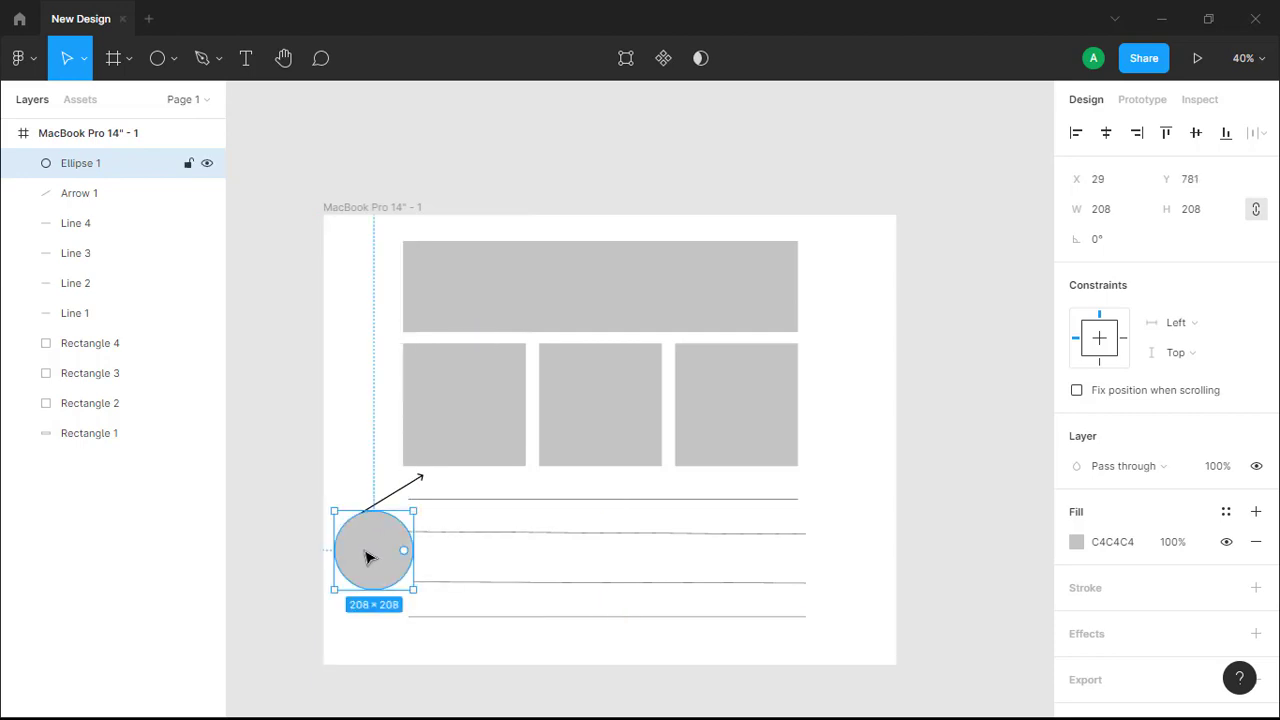